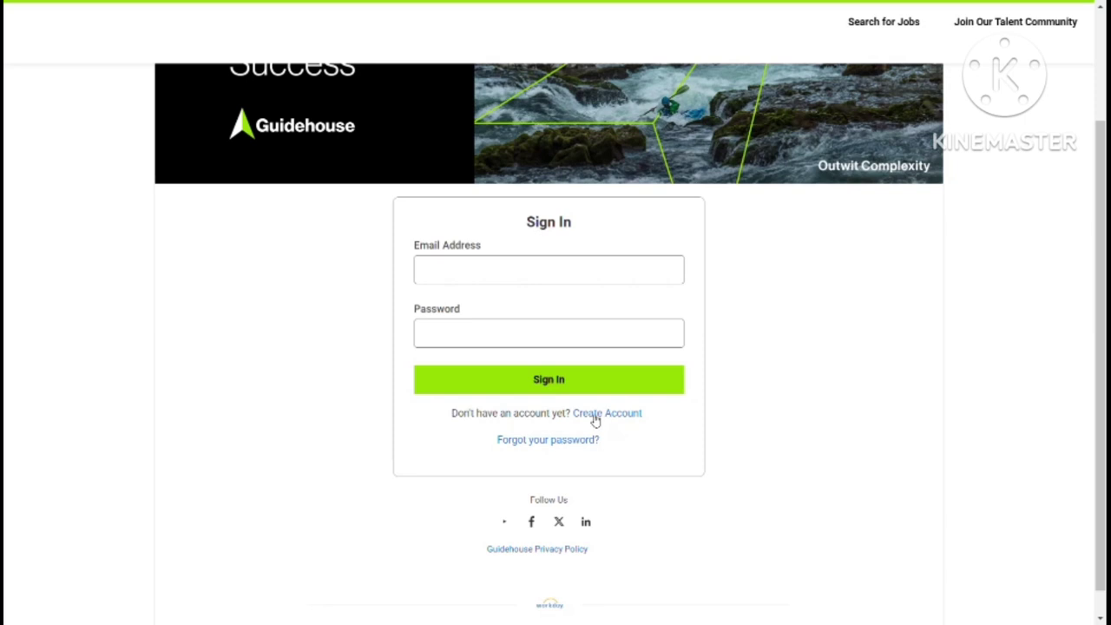
Step: Create a new Workday candidate account with an email and a confirmed password
{"action": "left_click", "coordinate": [592, 422]}
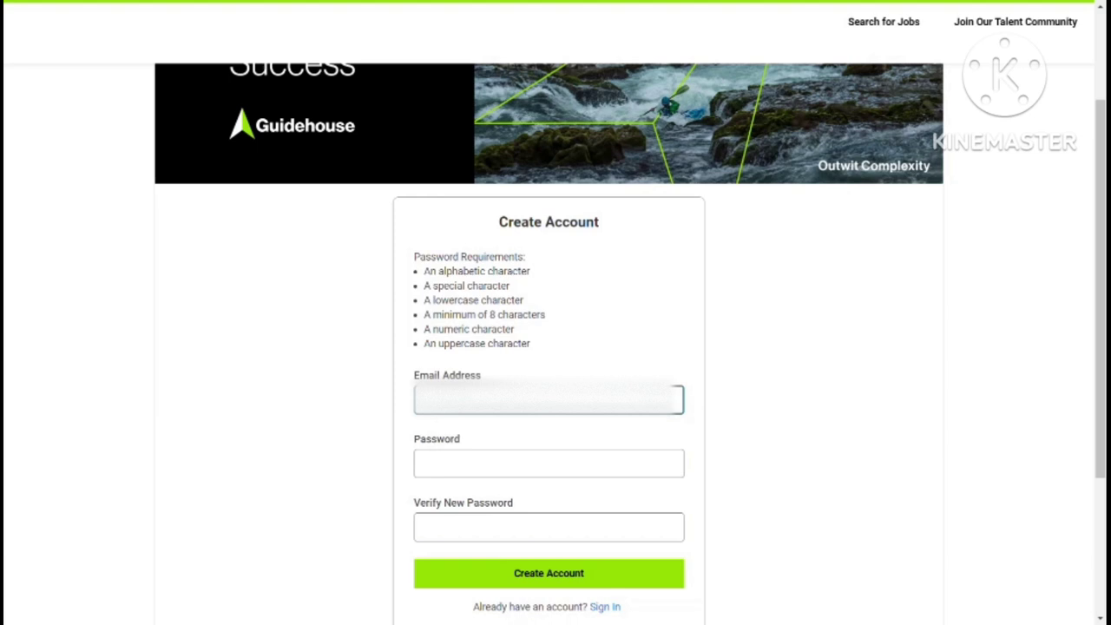
{"action": "left_click", "coordinate": [445, 470]}
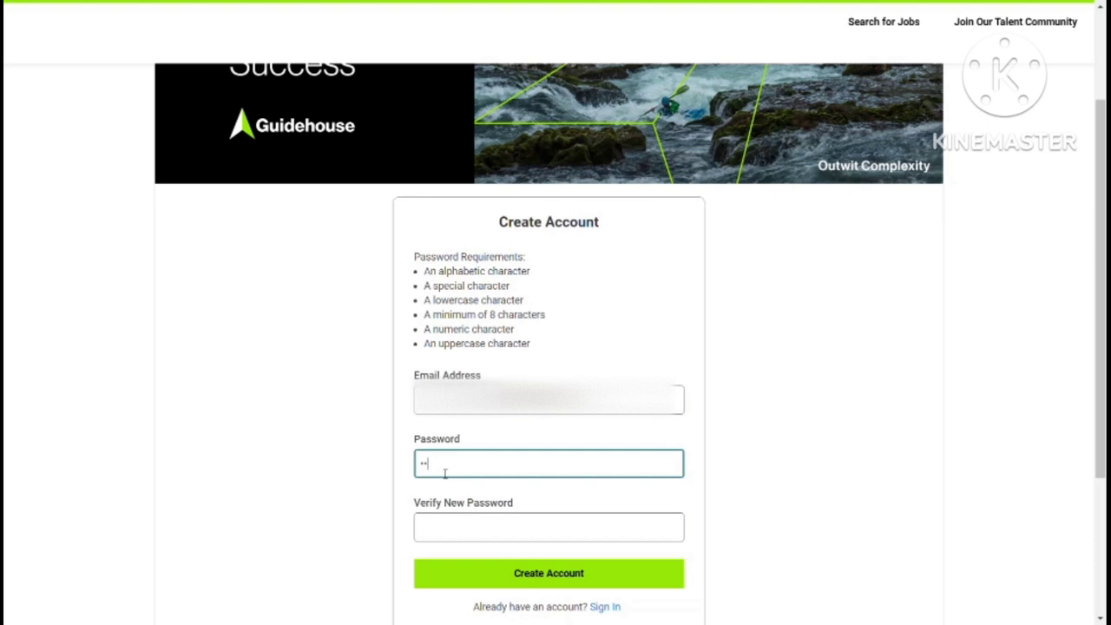
{"action": "type", "text": "•••••••••••"}
{"action": "left_click", "coordinate": [445, 533]}
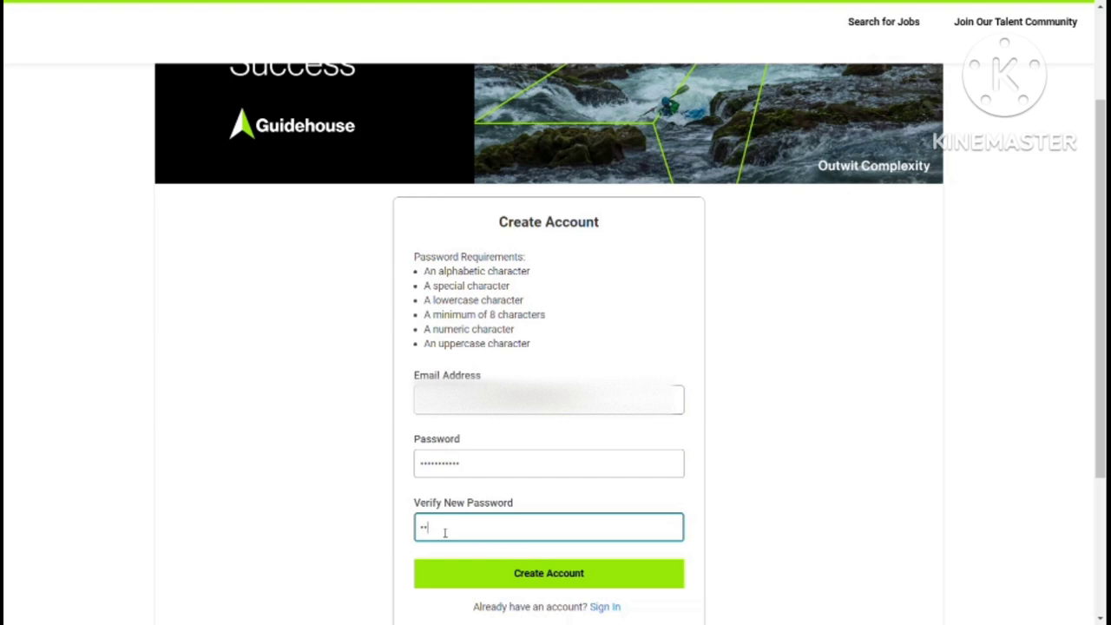
{"action": "type", "text": "••••••••••"}
{"action": "left_click", "coordinate": [547, 581]}
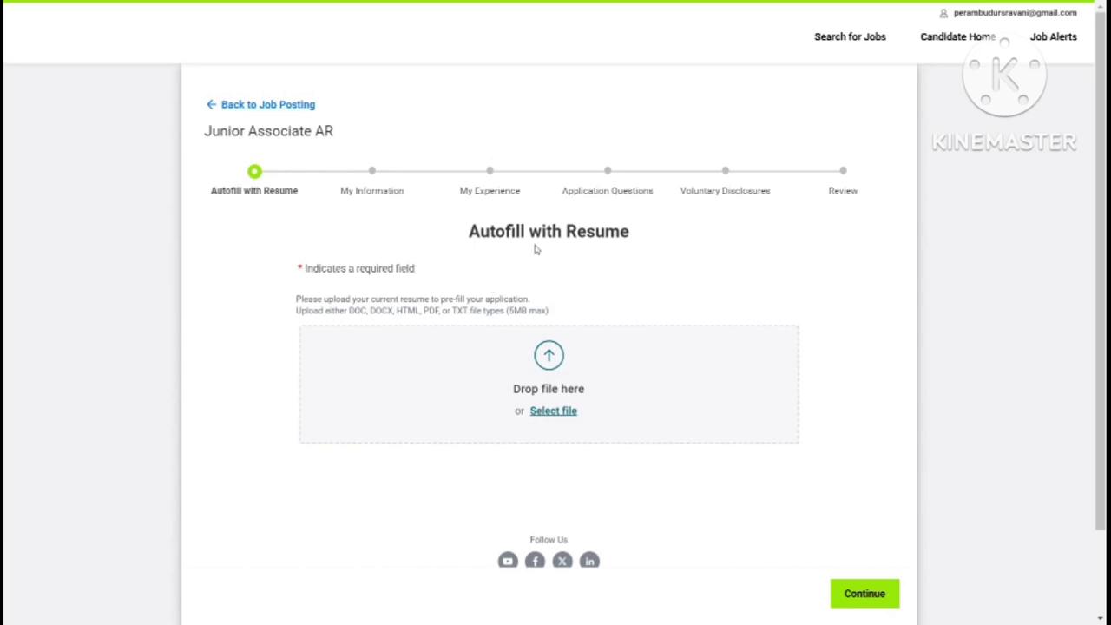
Step: Upload the resume file and continue past the Autofill with Resume step
{"action": "left_click", "coordinate": [553, 372]}
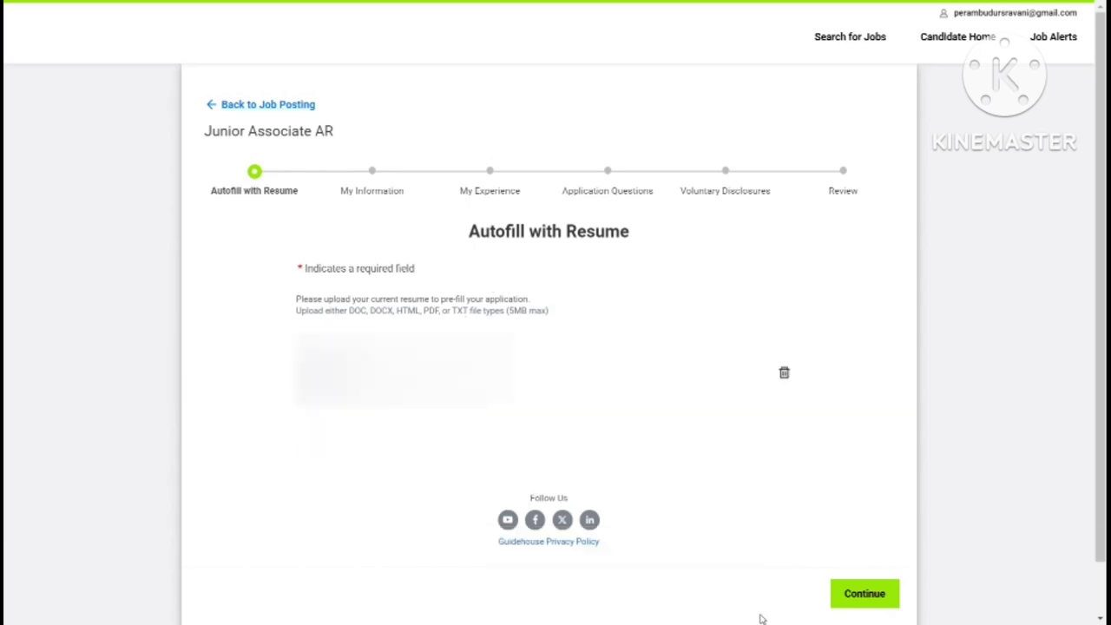
{"action": "left_click", "coordinate": [862, 594]}
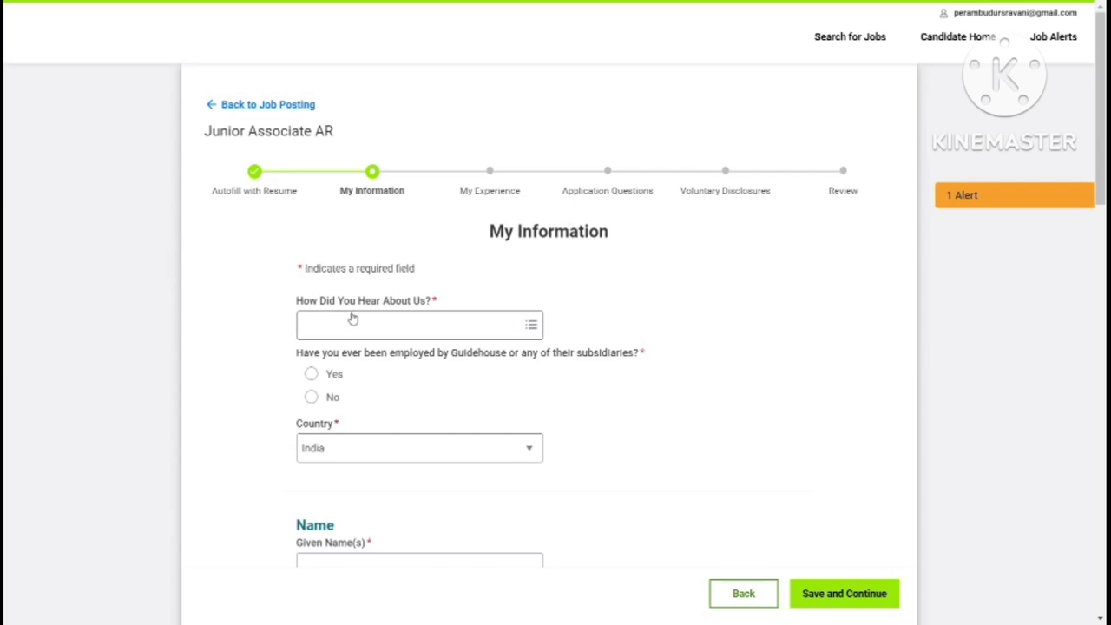
Step: Set How Did You Hear About Us? to Social Media > LinkedIn
{"action": "left_click", "coordinate": [530, 323]}
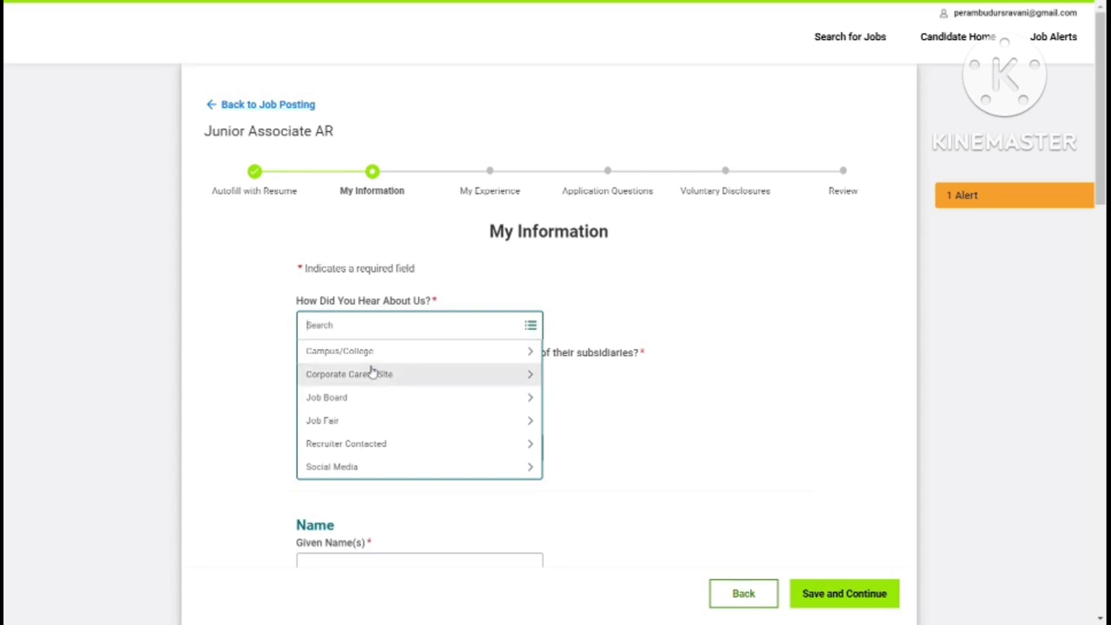
{"action": "left_click", "coordinate": [365, 468]}
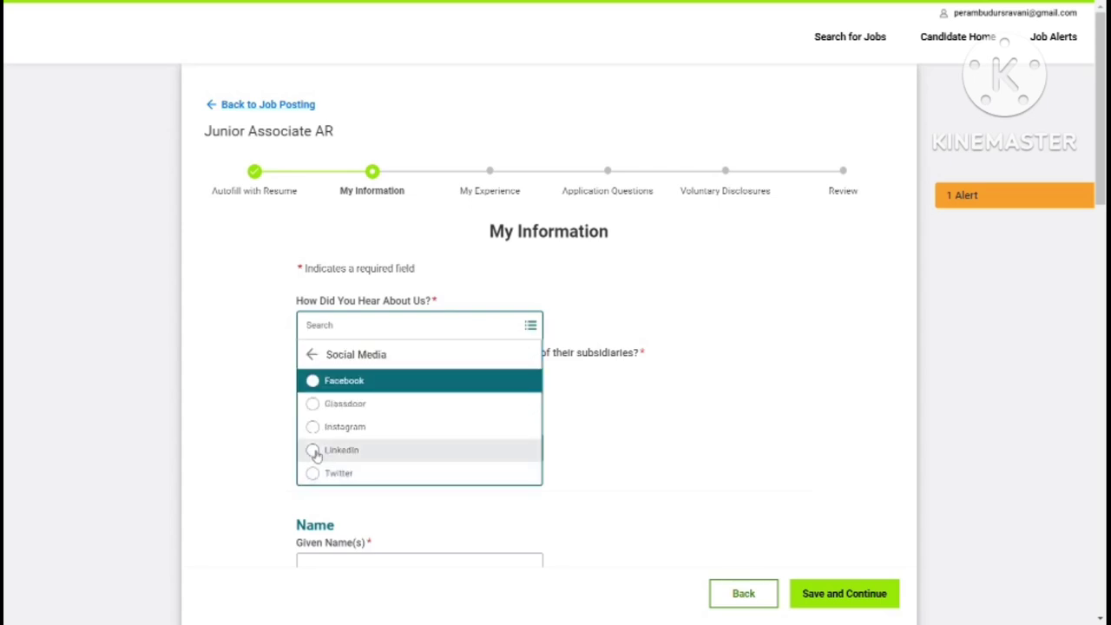
{"action": "left_click", "coordinate": [312, 450]}
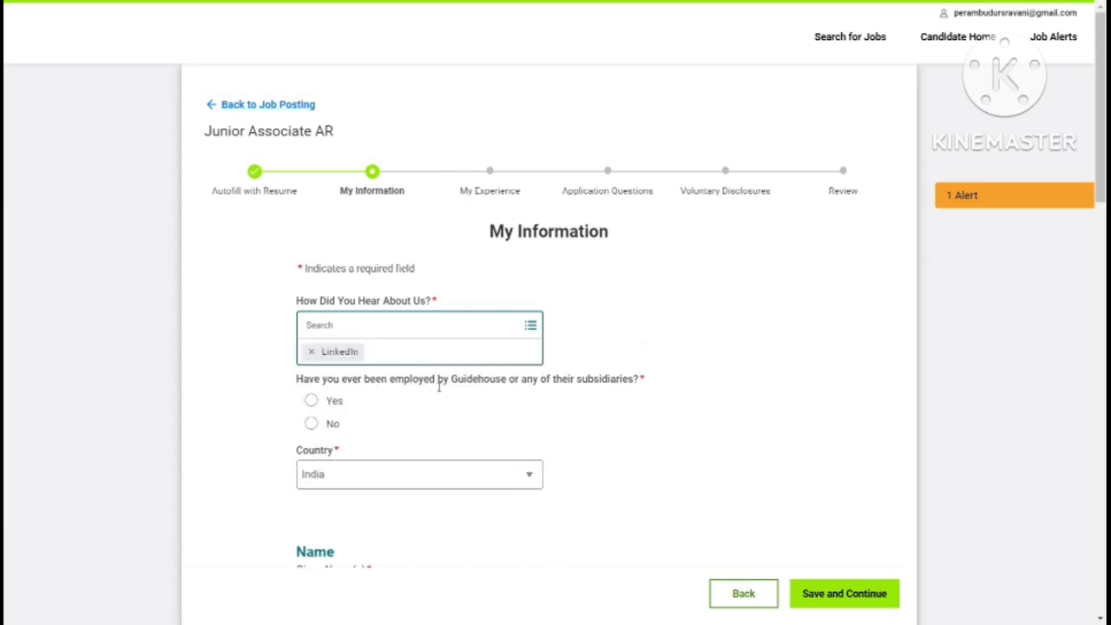
{"action": "left_click", "coordinate": [312, 425]}
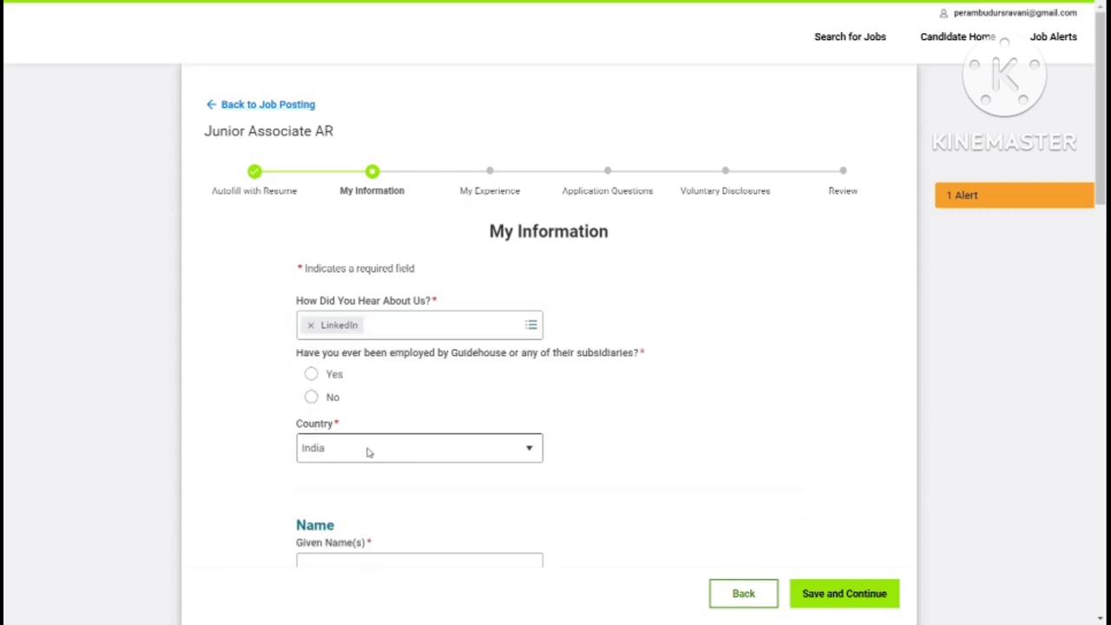
Step: Answer No to the prior Guidehouse employment question
{"action": "left_click", "coordinate": [310, 396]}
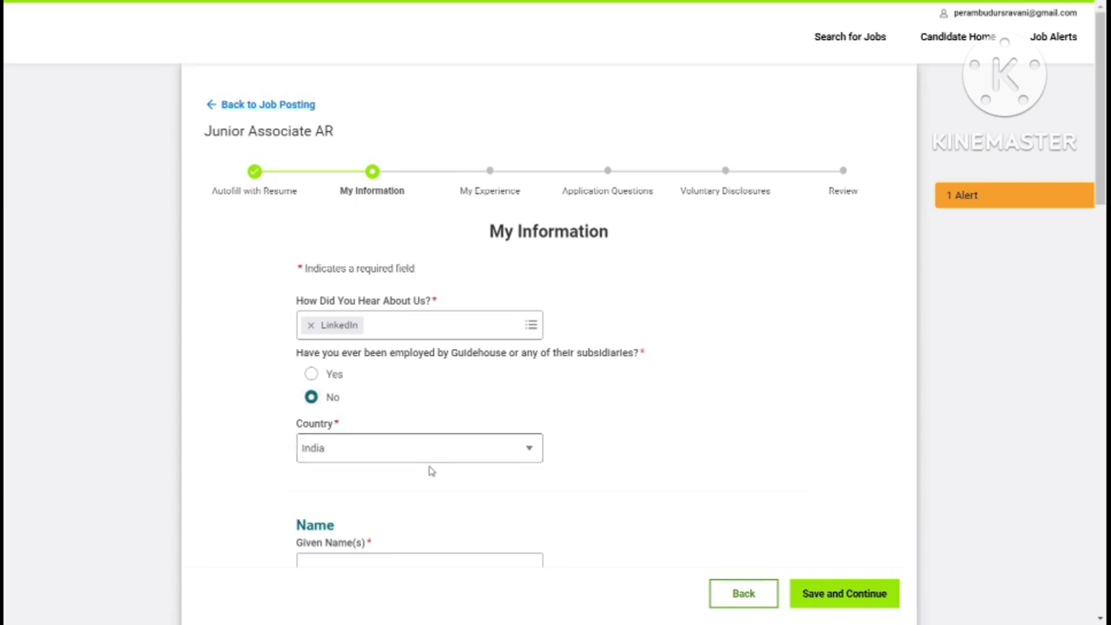
{"action": "key", "text": "Up"}
{"action": "key", "text": "Down"}
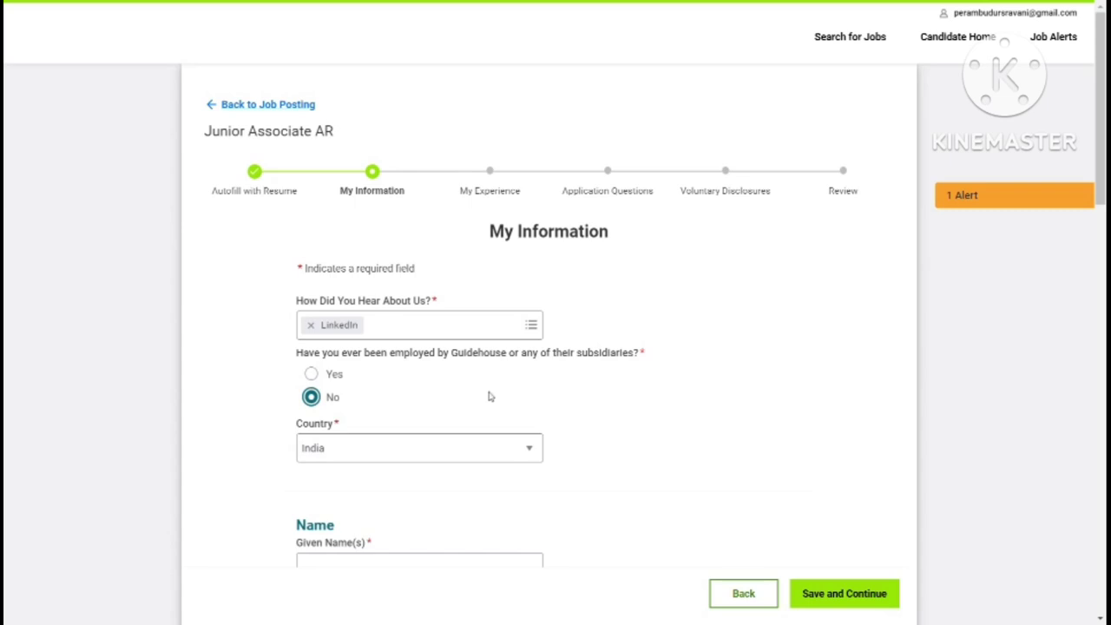
{"action": "scroll", "coordinate": [489, 394], "scroll_direction": "down", "scroll_amount": 5}
{"action": "left_click", "coordinate": [328, 140]}
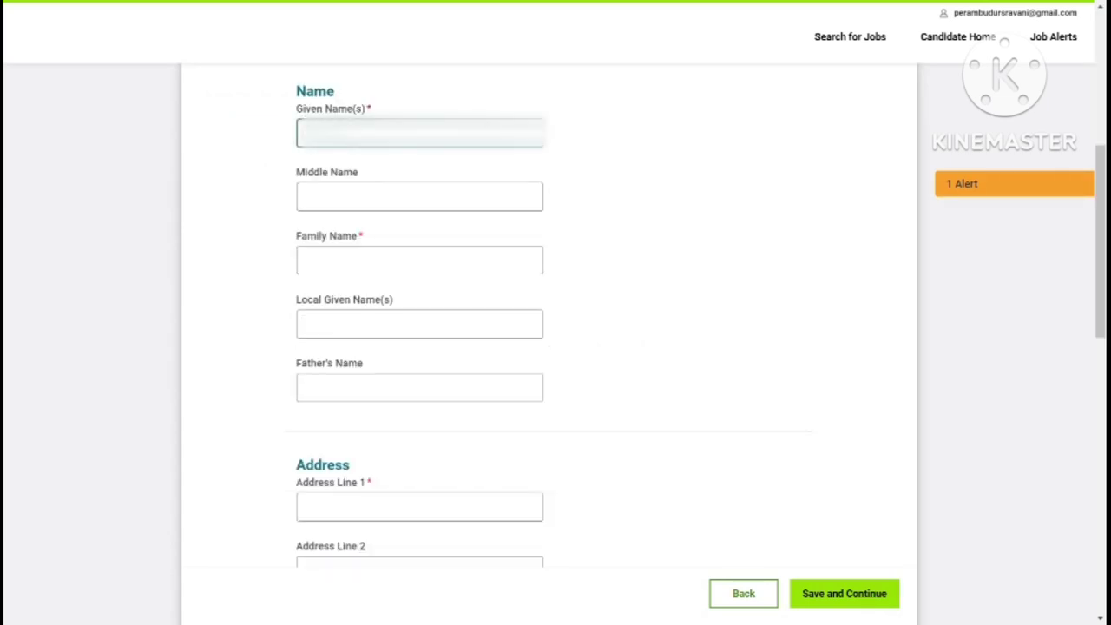
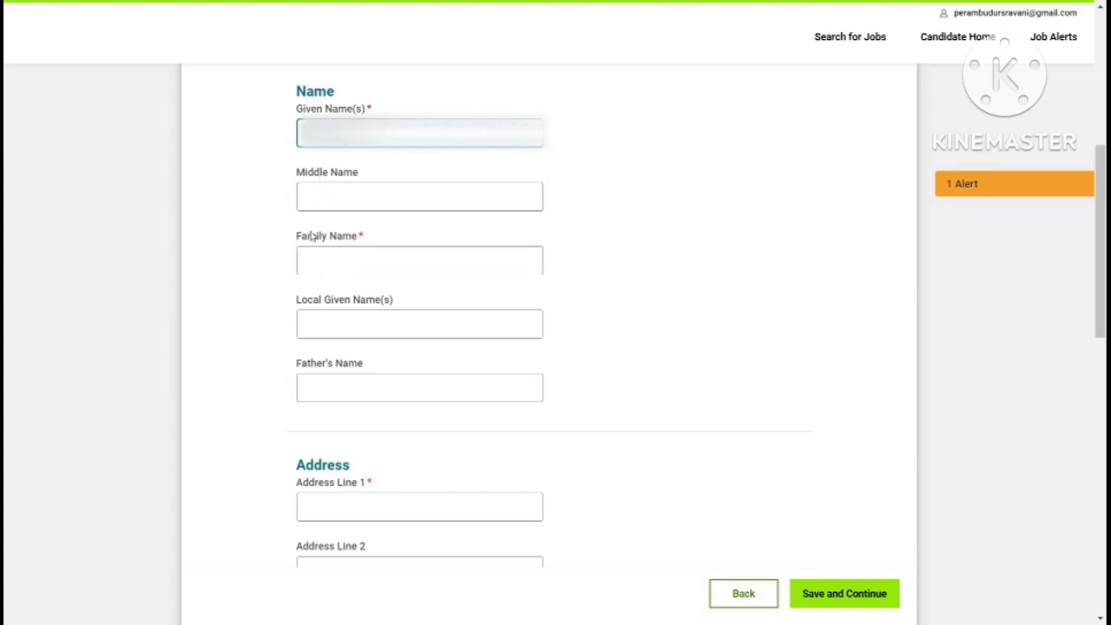
Step: Enter the candidate's given name, family name, local given name and father's name
{"action": "left_click", "coordinate": [320, 264]}
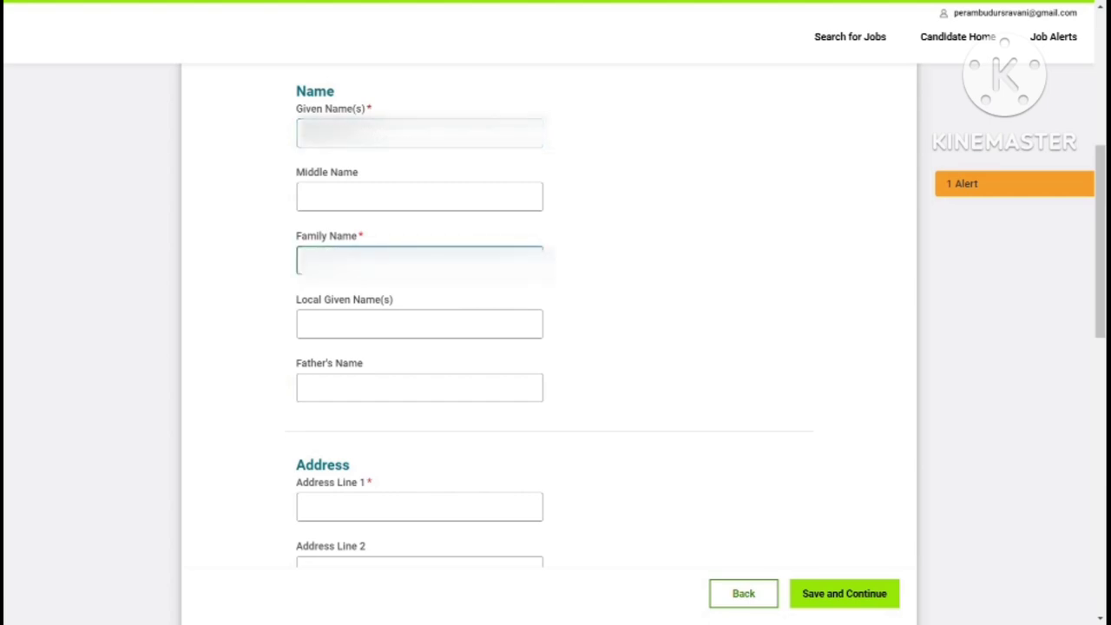
{"action": "left_click", "coordinate": [332, 331]}
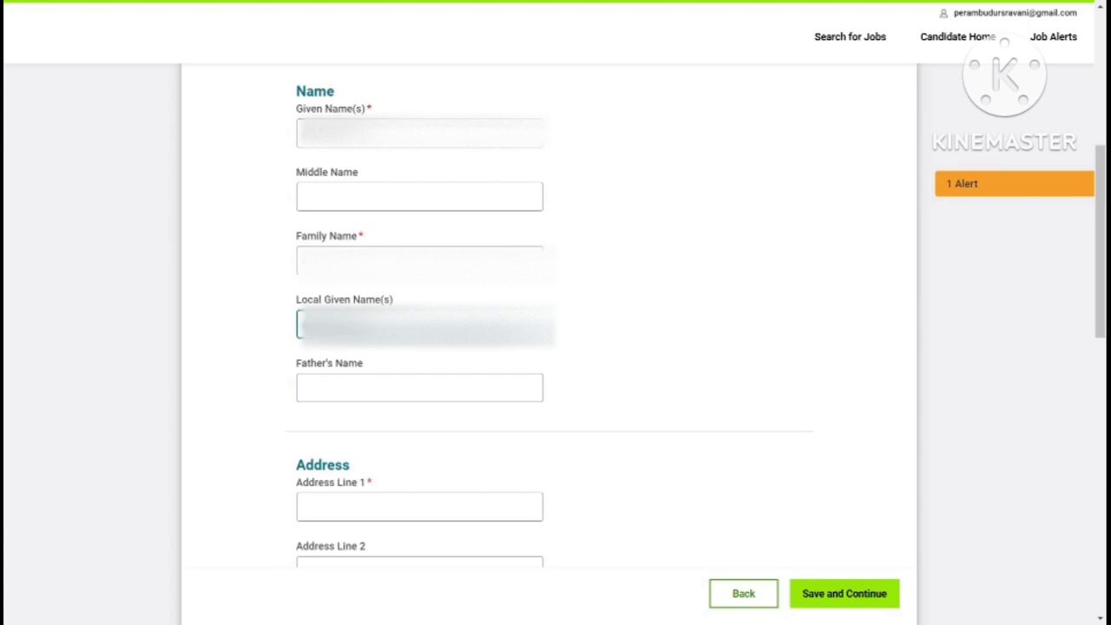
{"action": "left_click", "coordinate": [336, 390]}
Step: Fill the address lines, district, city and postal code using browser autofill
{"action": "scroll", "coordinate": [365, 287], "scroll_direction": "down", "scroll_amount": 3}
{"action": "left_click", "coordinate": [416, 268]}
{"action": "key", "text": "Tab"}
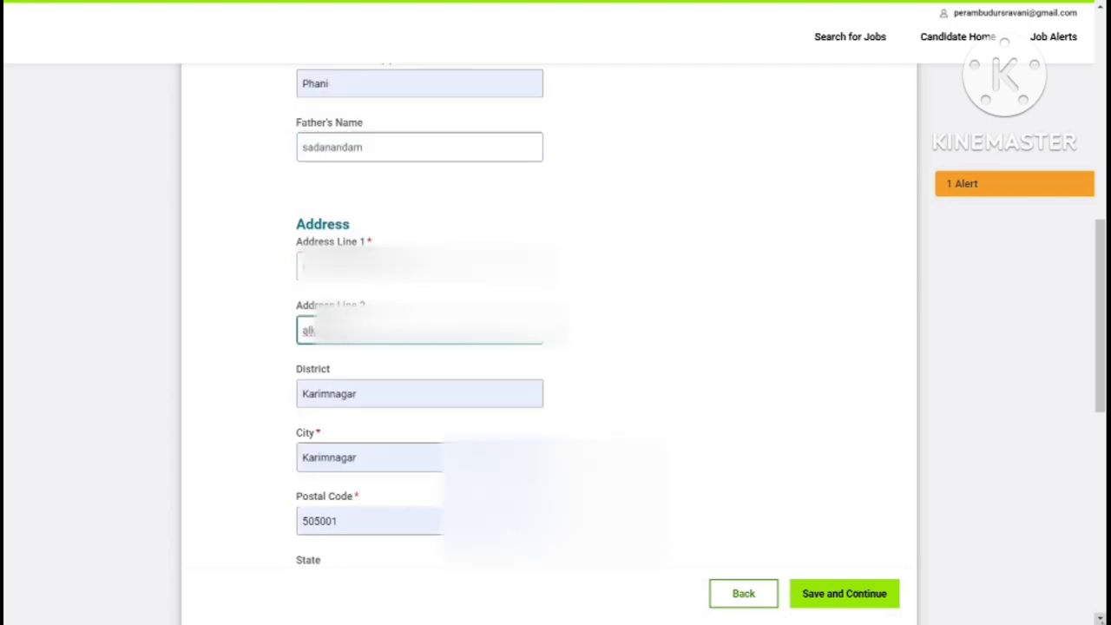
{"action": "scroll", "coordinate": [1059, 581], "scroll_direction": "down", "scroll_amount": 2}
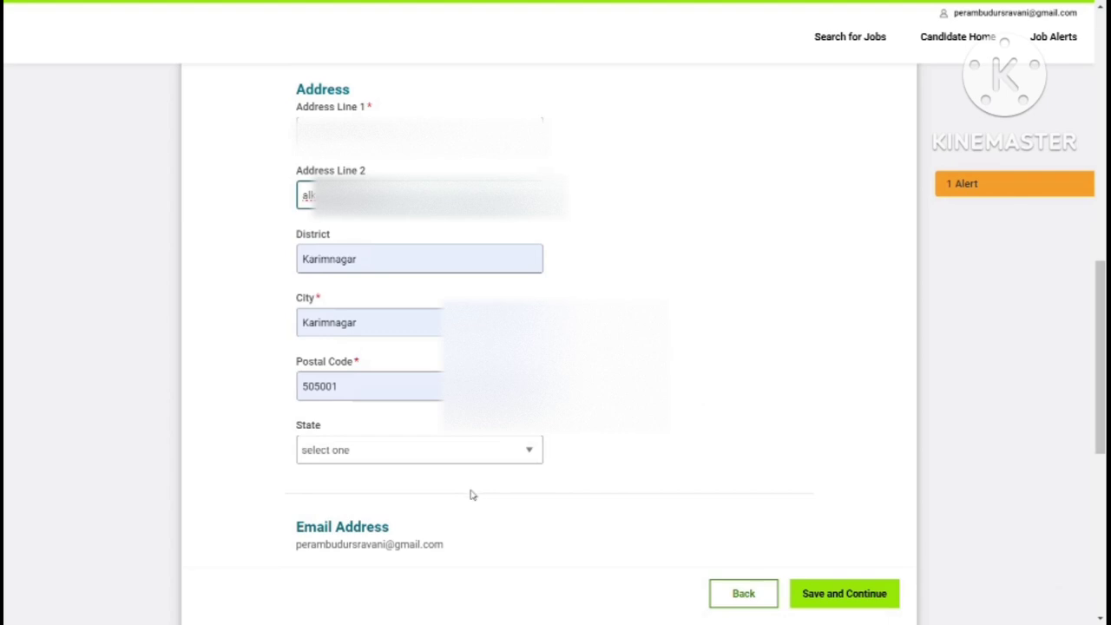
Step: Set the State to Telangana
{"action": "left_click", "coordinate": [528, 448]}
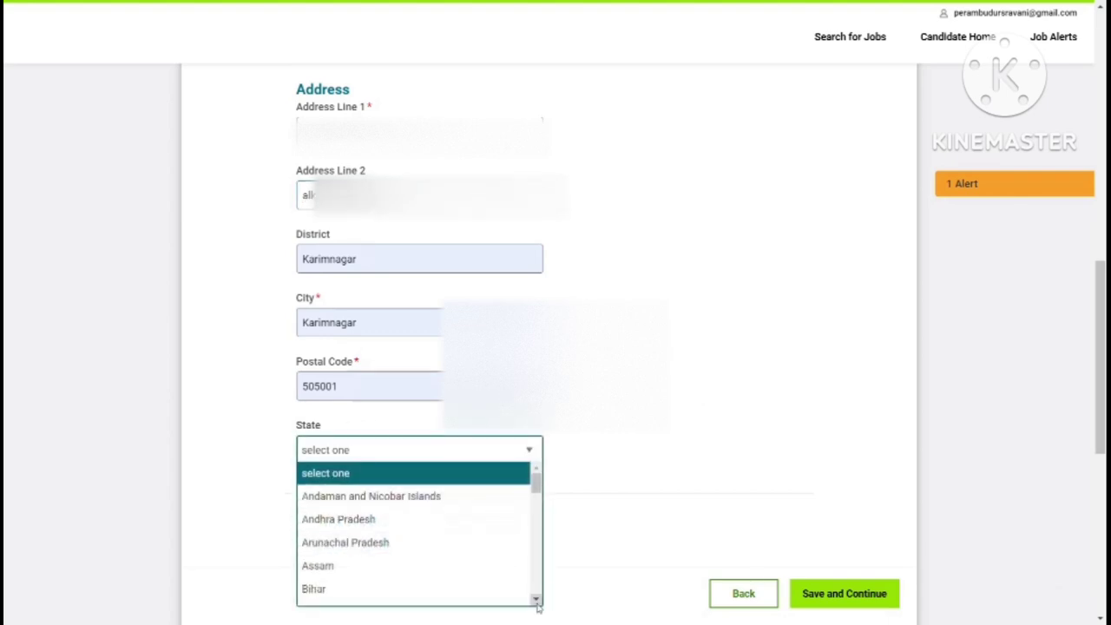
{"action": "scroll", "coordinate": [536, 598], "scroll_direction": "down", "scroll_amount": 5}
{"action": "scroll", "coordinate": [537, 599], "scroll_direction": "down", "scroll_amount": 10}
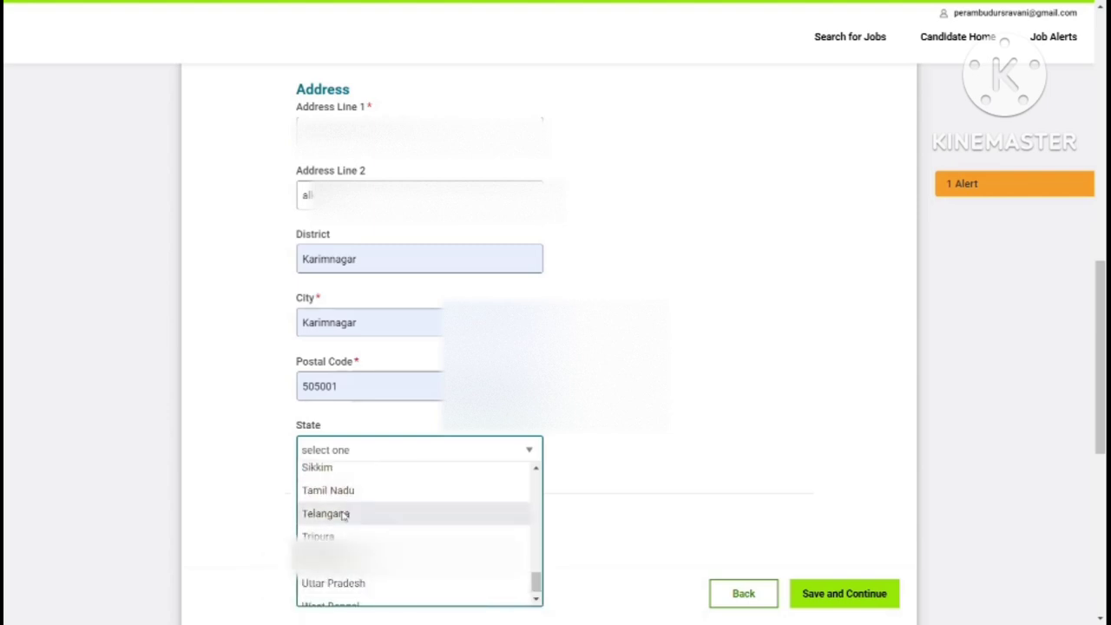
{"action": "left_click", "coordinate": [343, 513]}
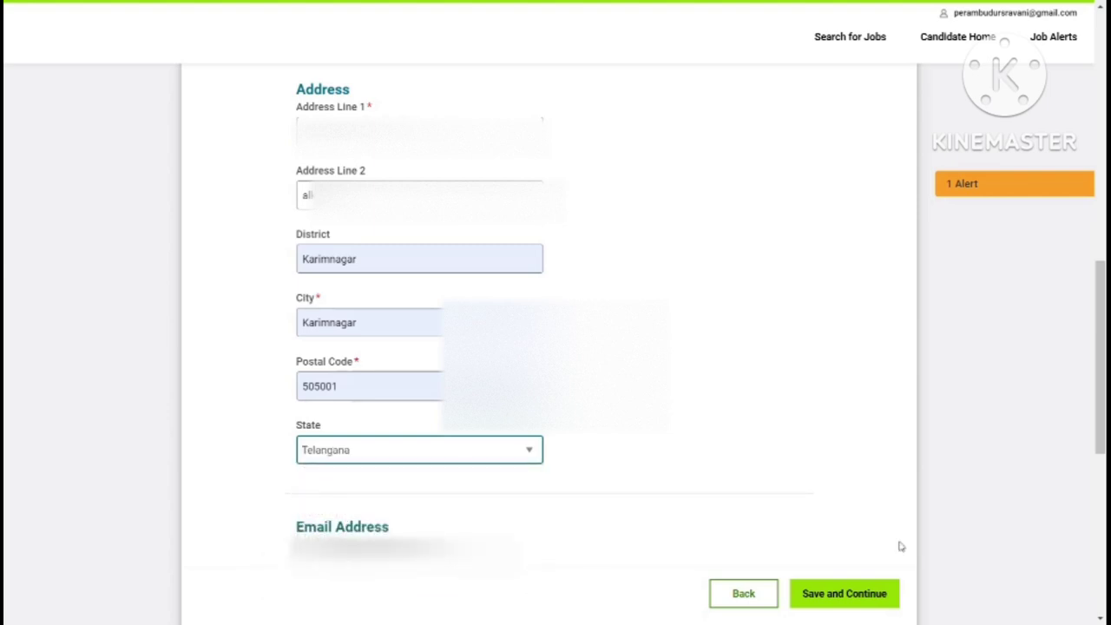
{"action": "scroll", "coordinate": [1099, 617], "scroll_direction": "down", "scroll_amount": 2}
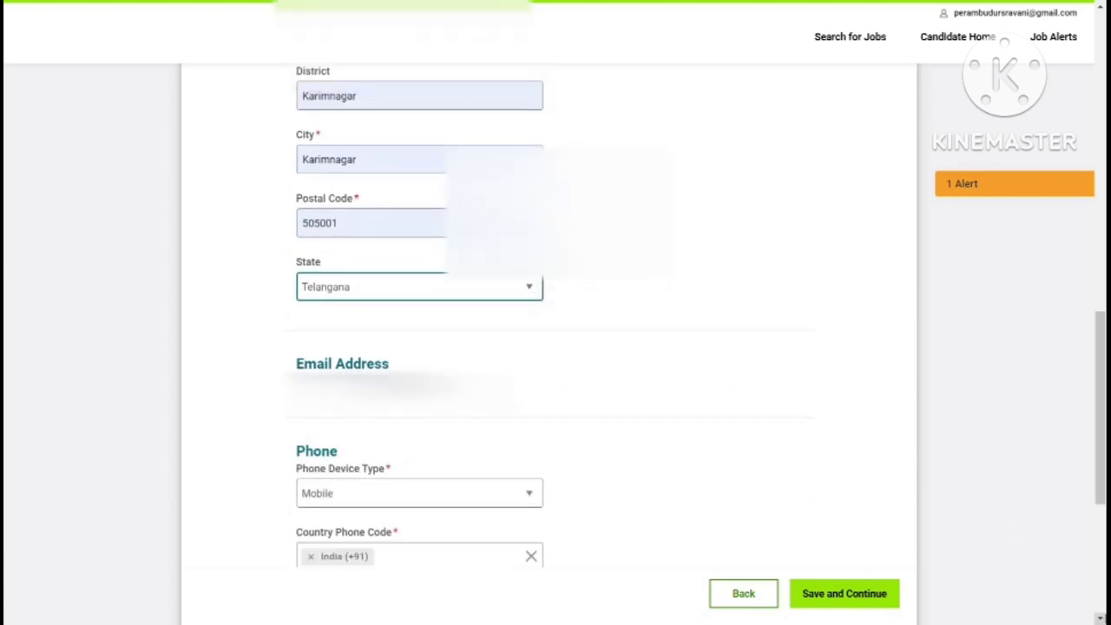
{"action": "scroll", "coordinate": [1100, 618], "scroll_direction": "down", "scroll_amount": 1}
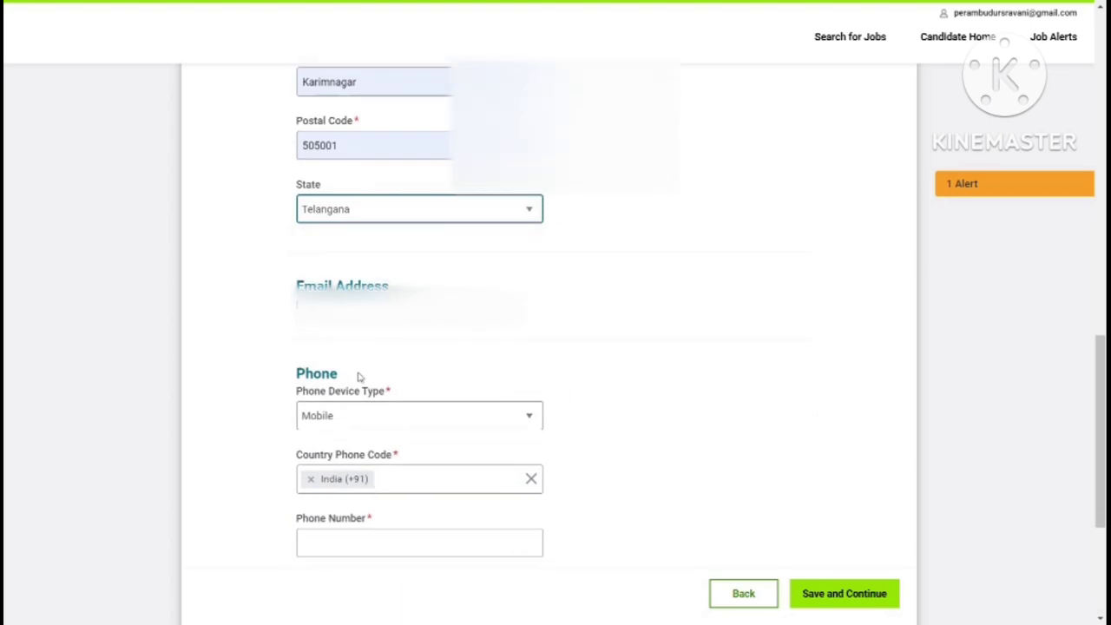
Step: Keep Mobile as phone device type, enter the phone number and extension, and save
{"action": "left_click", "coordinate": [530, 419]}
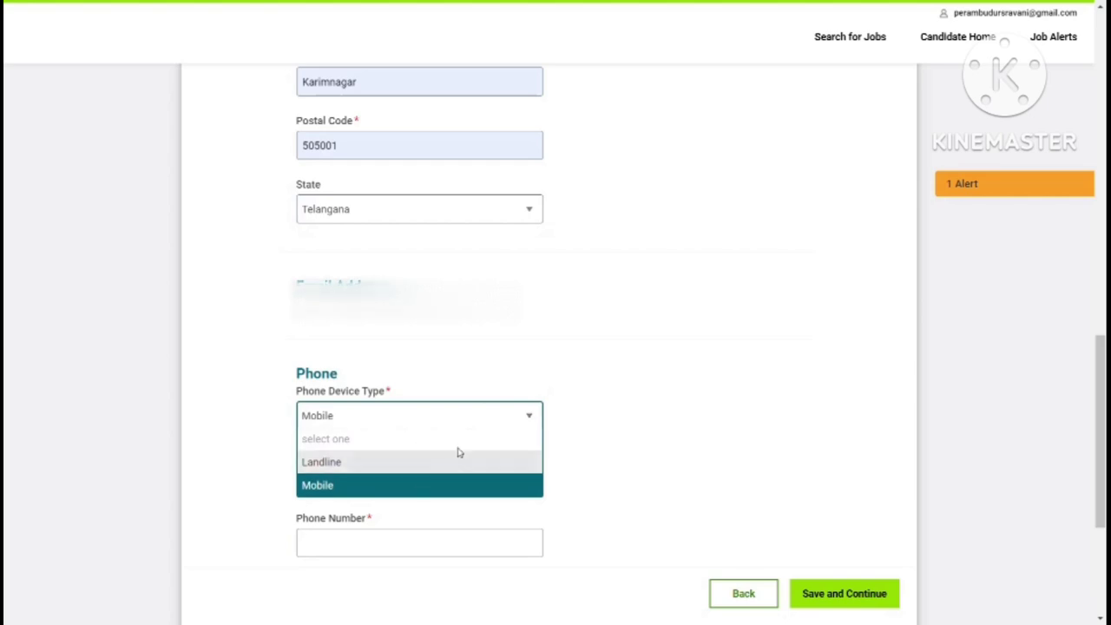
{"action": "left_click", "coordinate": [566, 428]}
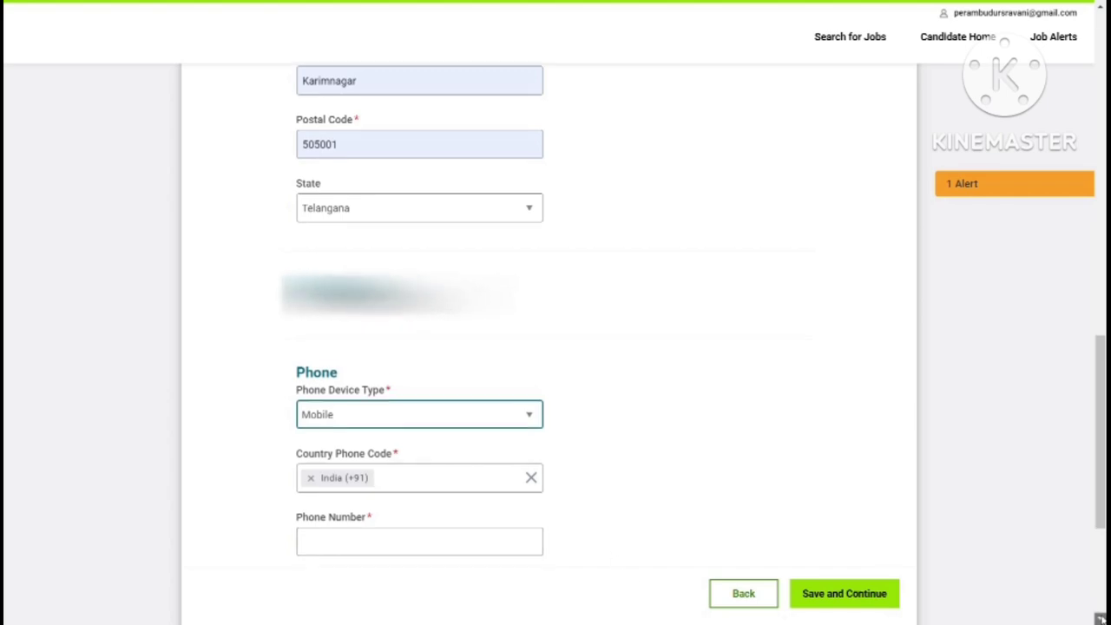
{"action": "scroll", "coordinate": [1101, 607], "scroll_direction": "down", "scroll_amount": 3}
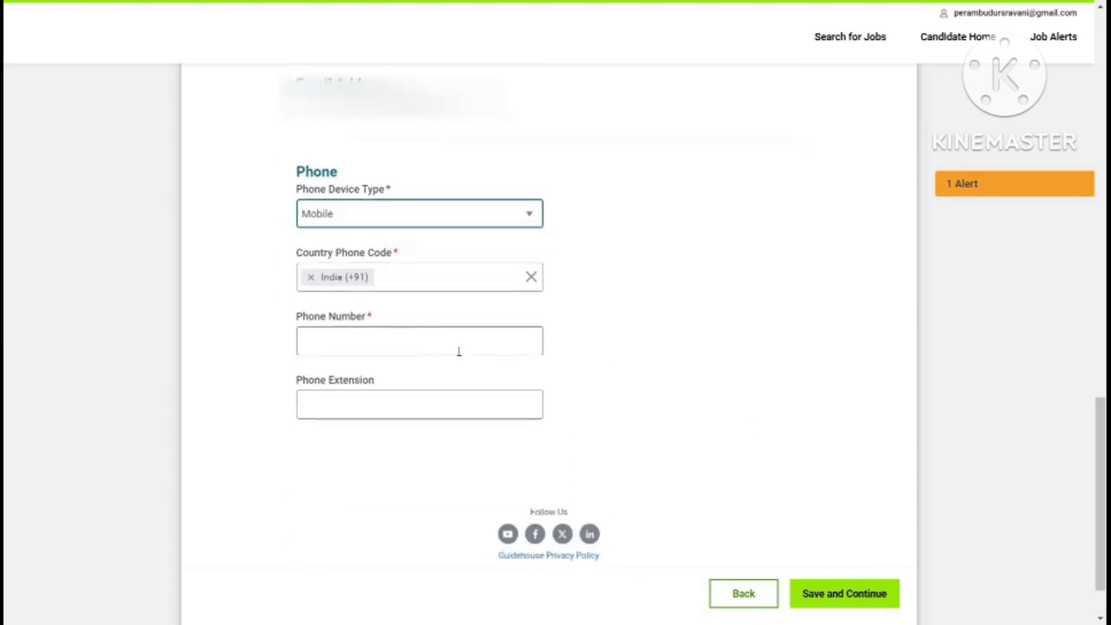
{"action": "left_click", "coordinate": [459, 347]}
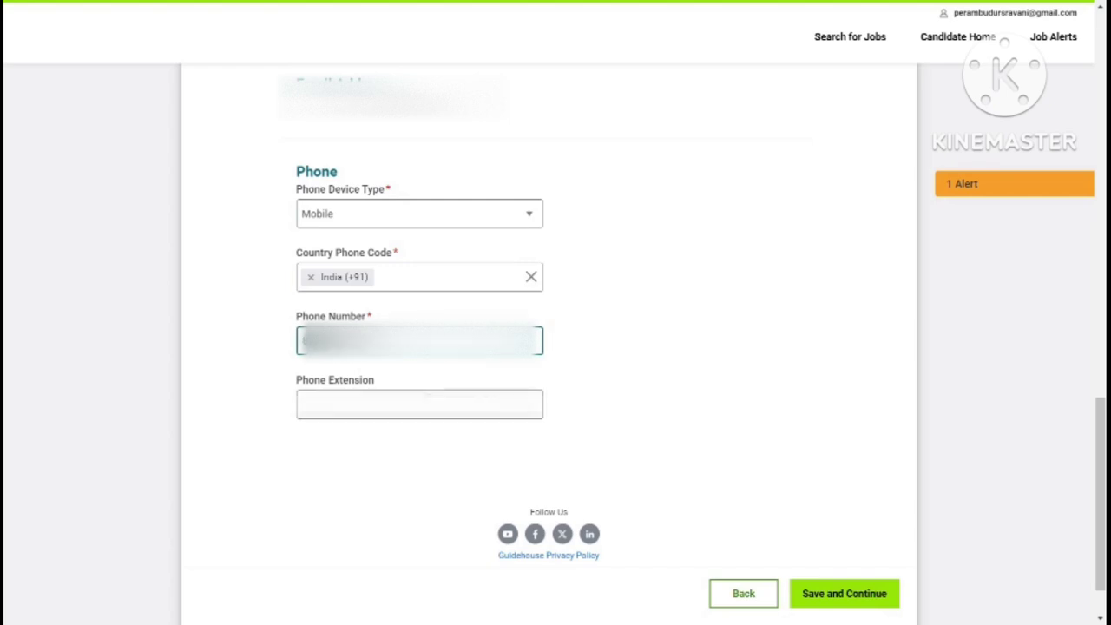
{"action": "left_click", "coordinate": [426, 401]}
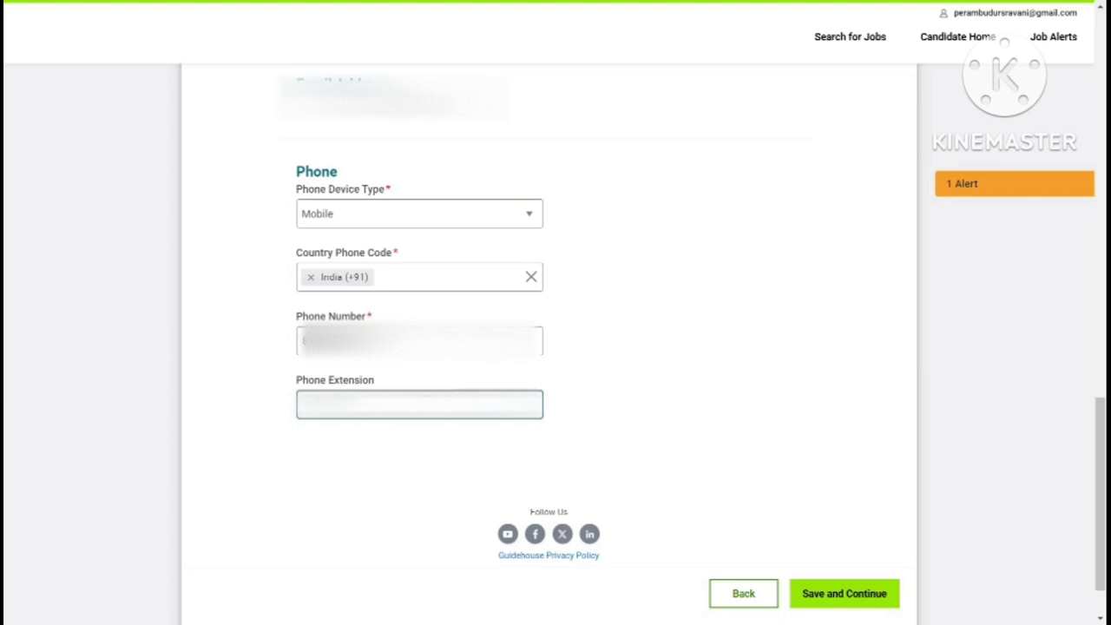
{"action": "left_click", "coordinate": [819, 600]}
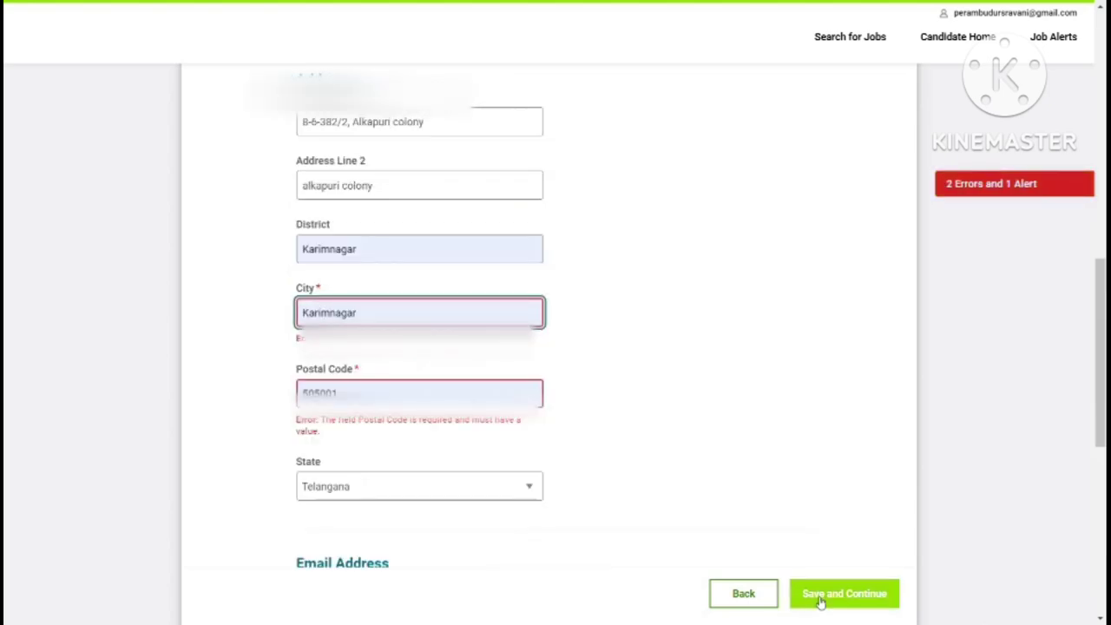
Step: Retry saving, then add an Education entry with Kakatiya University as the school
{"action": "left_click", "coordinate": [889, 598]}
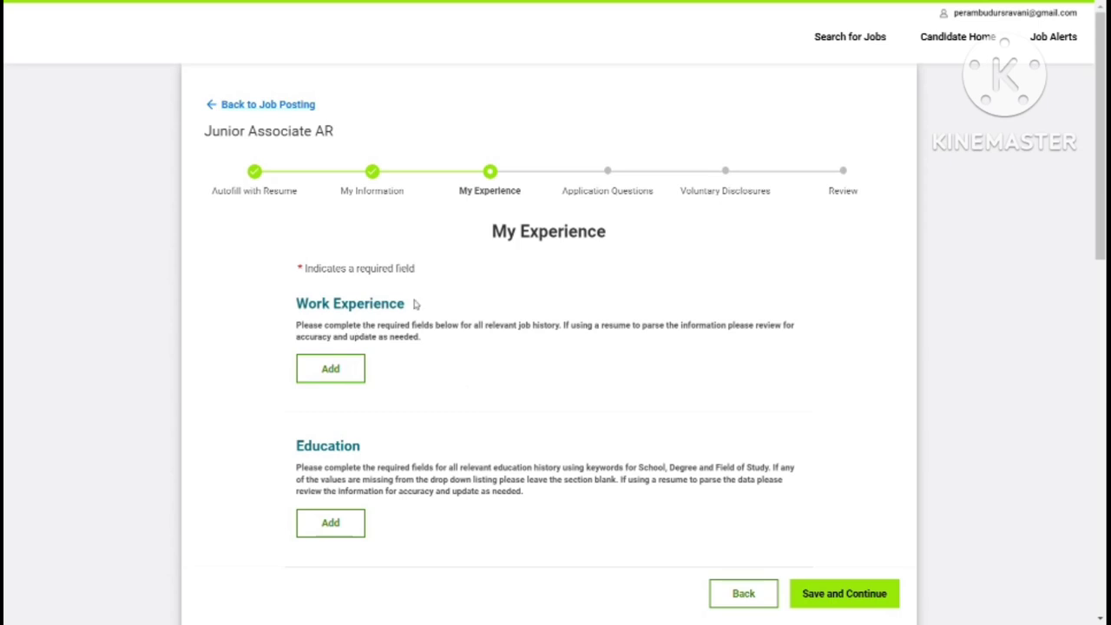
{"action": "scroll", "coordinate": [570, 436], "scroll_direction": "down", "scroll_amount": 4}
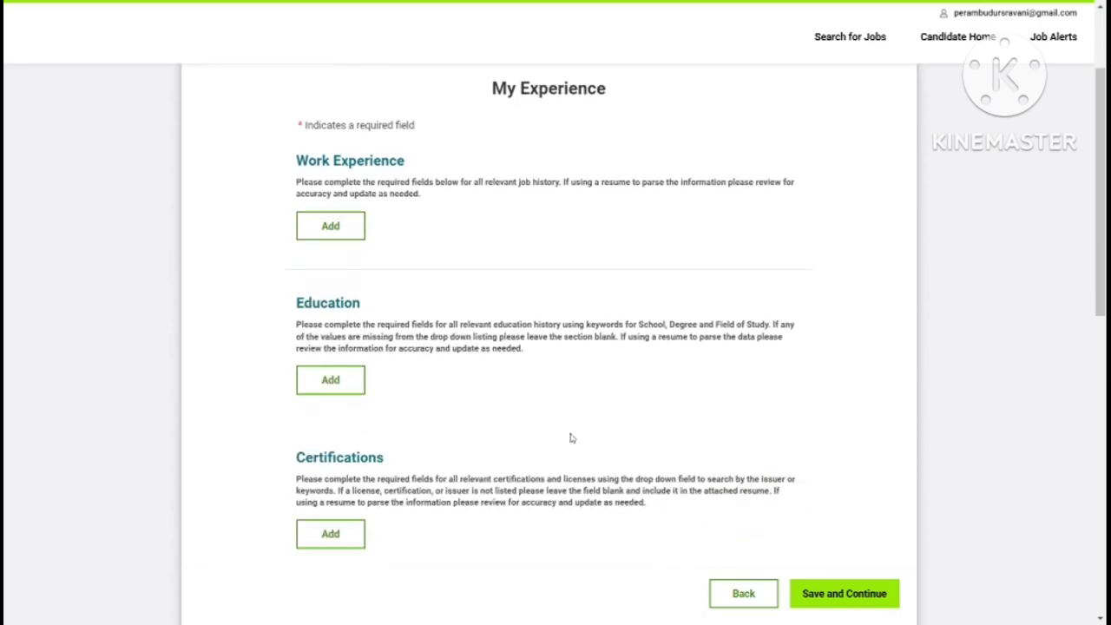
{"action": "scroll", "coordinate": [570, 438], "scroll_direction": "up", "scroll_amount": 1}
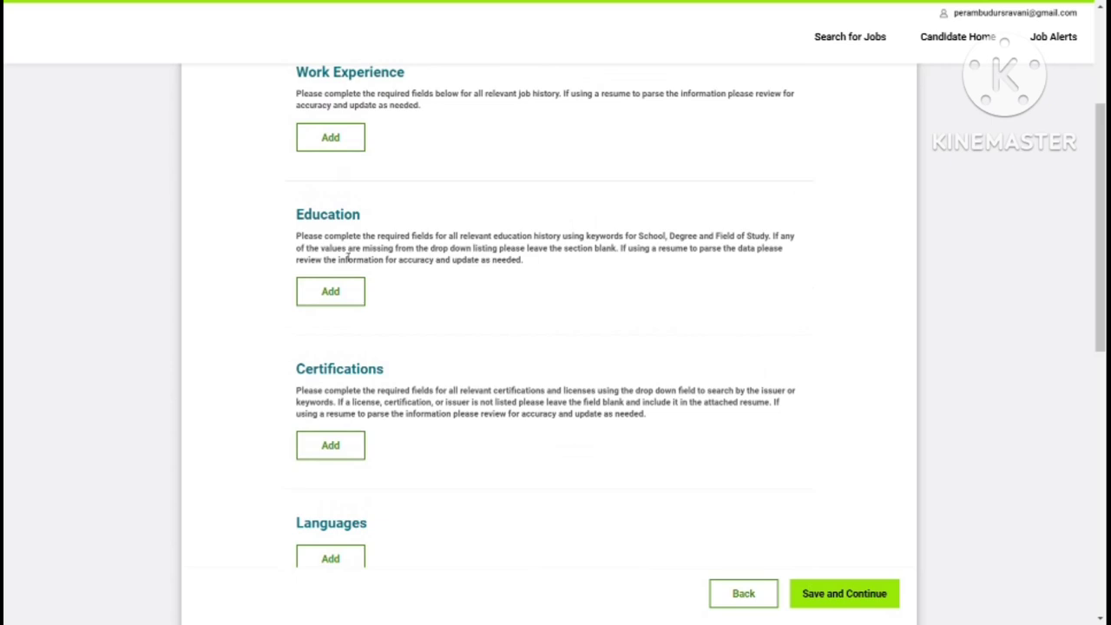
{"action": "left_click", "coordinate": [339, 291]}
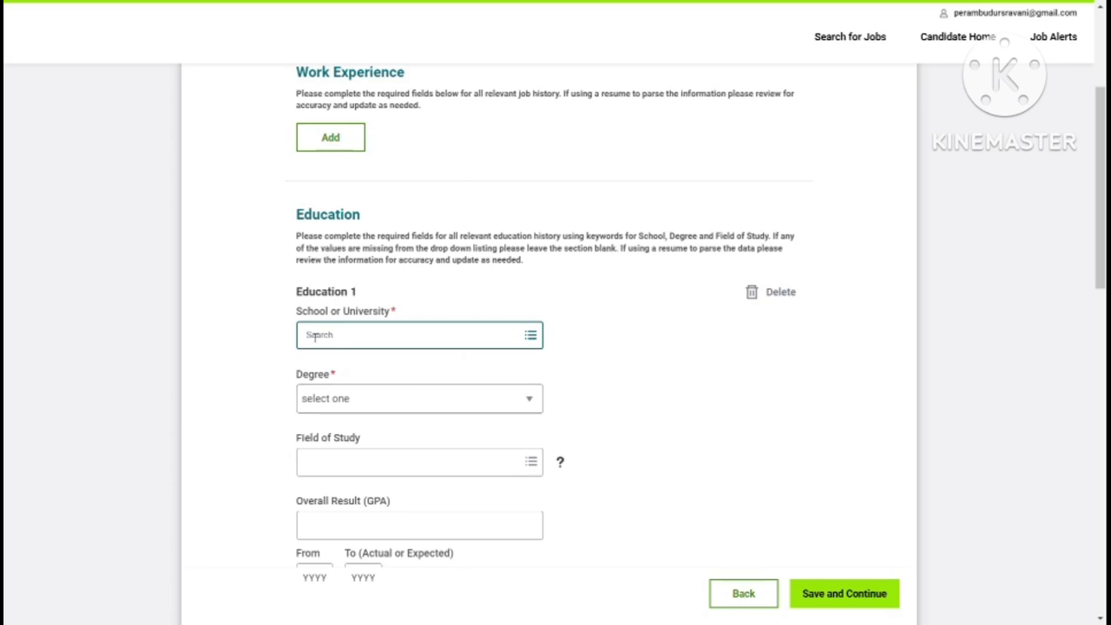
{"action": "left_click", "coordinate": [347, 345]}
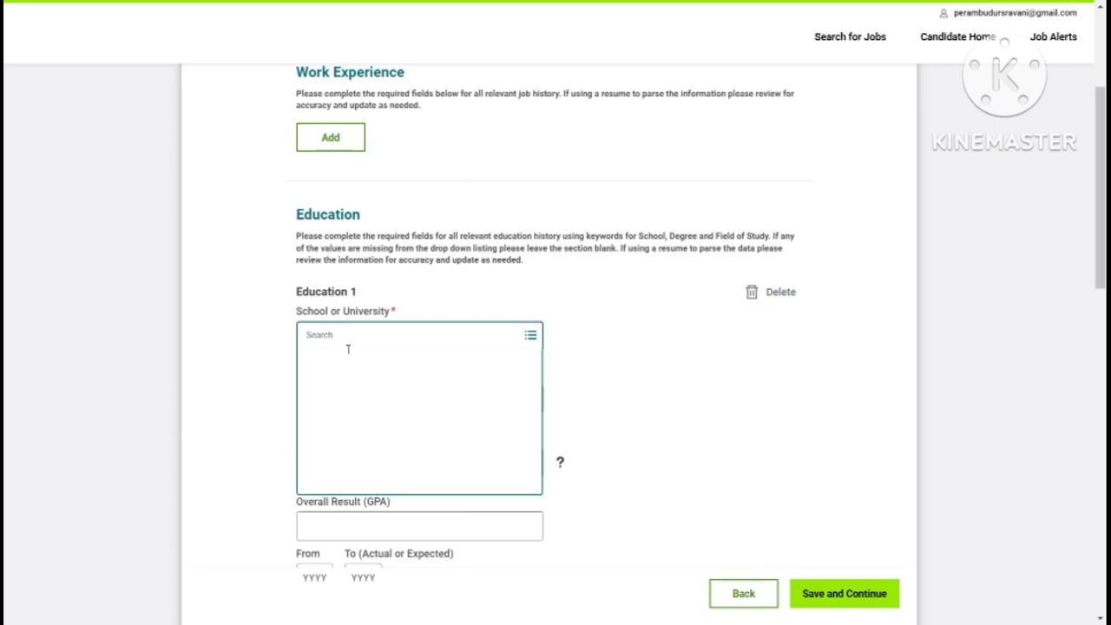
{"action": "type", "text": "vaag"}
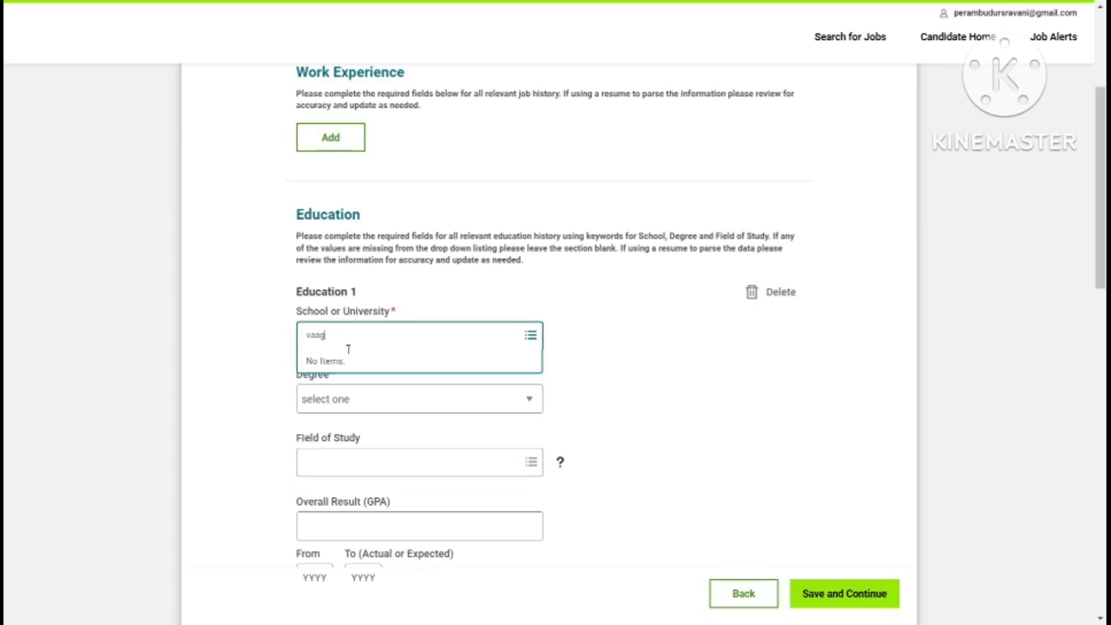
{"action": "type", "text": "dev"}
{"action": "key", "text": "ctrl+a"}
{"action": "key", "text": "BackSpace"}
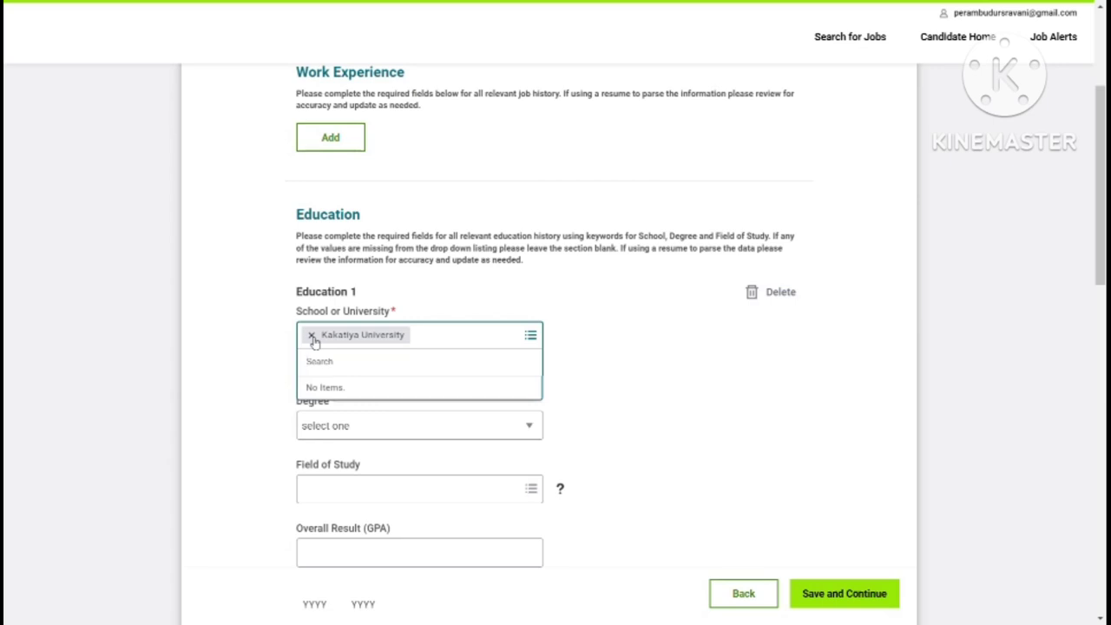
{"action": "type", "text": "k"}
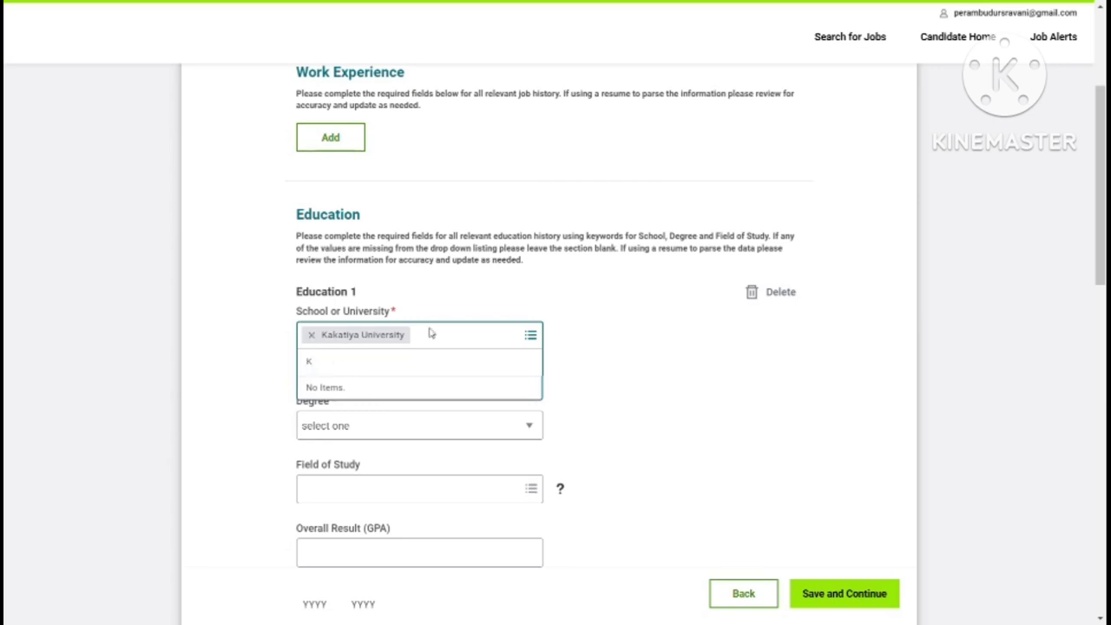
{"action": "key", "text": "BackSpace"}
{"action": "left_click", "coordinate": [483, 330]}
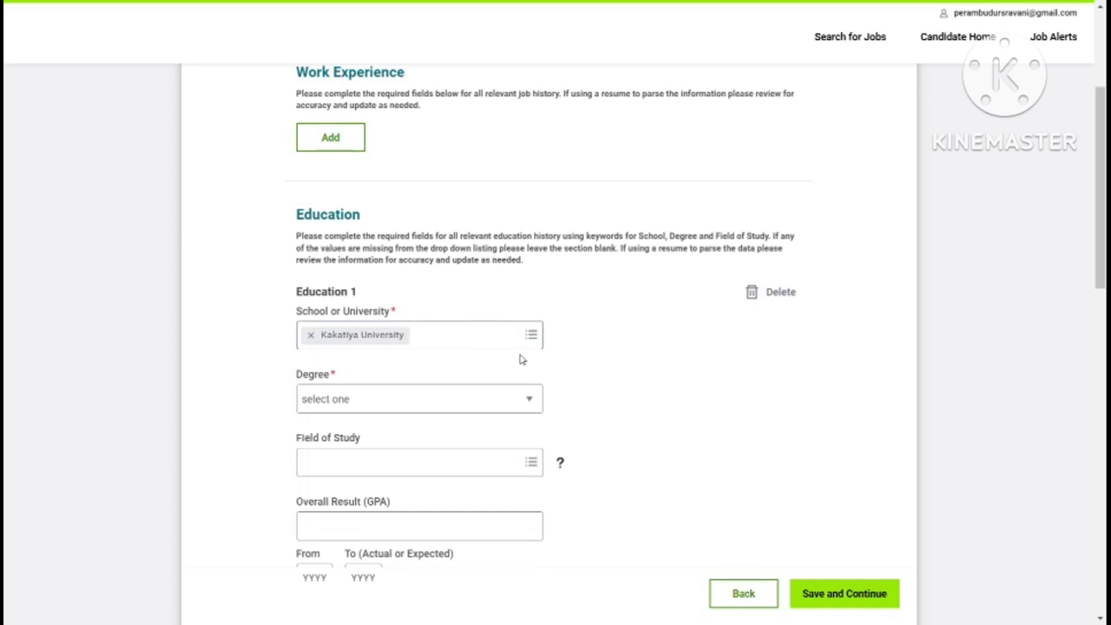
Step: Set the education entry's degree to MBA
{"action": "left_click", "coordinate": [304, 399]}
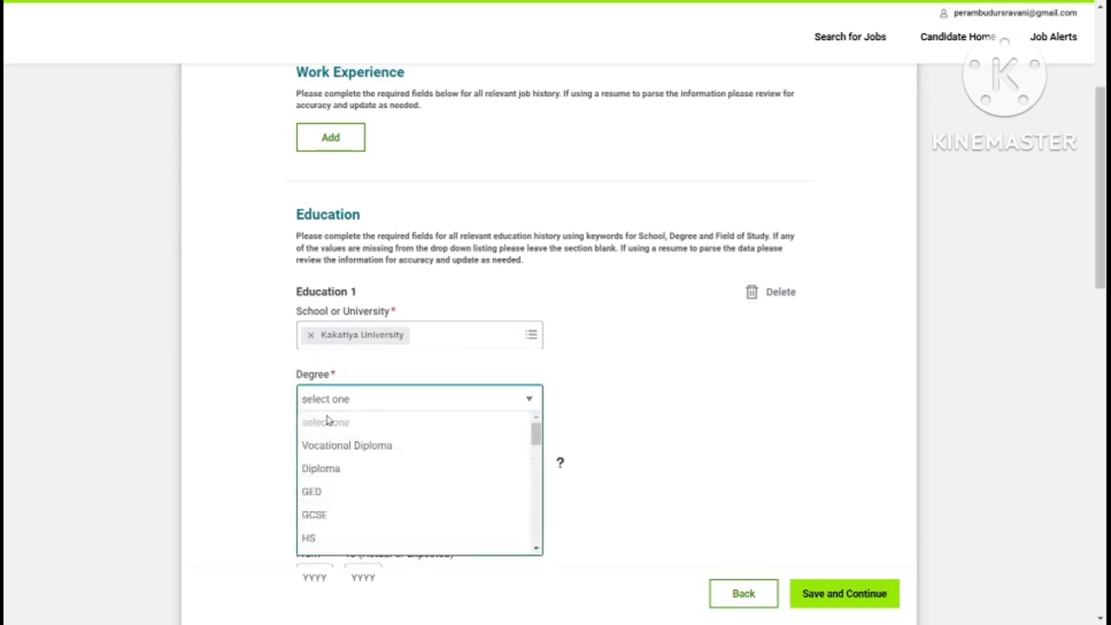
{"action": "key", "text": "Down"}
{"action": "key", "text": "Down"}
{"action": "key", "text": "Down"}
{"action": "key", "text": "Down"}
{"action": "key", "text": "Down"}
{"action": "key", "text": "Down"}
{"action": "key", "text": "Down"}
{"action": "key", "text": "Down"}
{"action": "key", "text": "Down"}
{"action": "key", "text": "Down"}
{"action": "key", "text": "Down"}
{"action": "key", "text": "Down"}
{"action": "key", "text": "Down"}
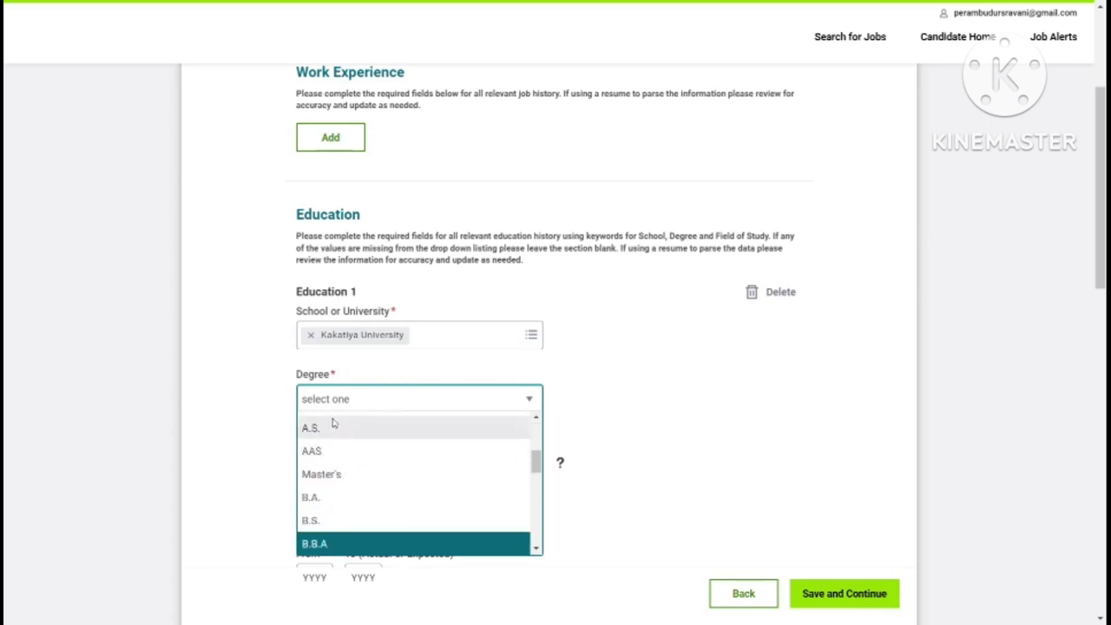
{"action": "key", "text": "Down"}
{"action": "key", "text": "Down"}
{"action": "key", "text": "Down"}
{"action": "key", "text": "Down"}
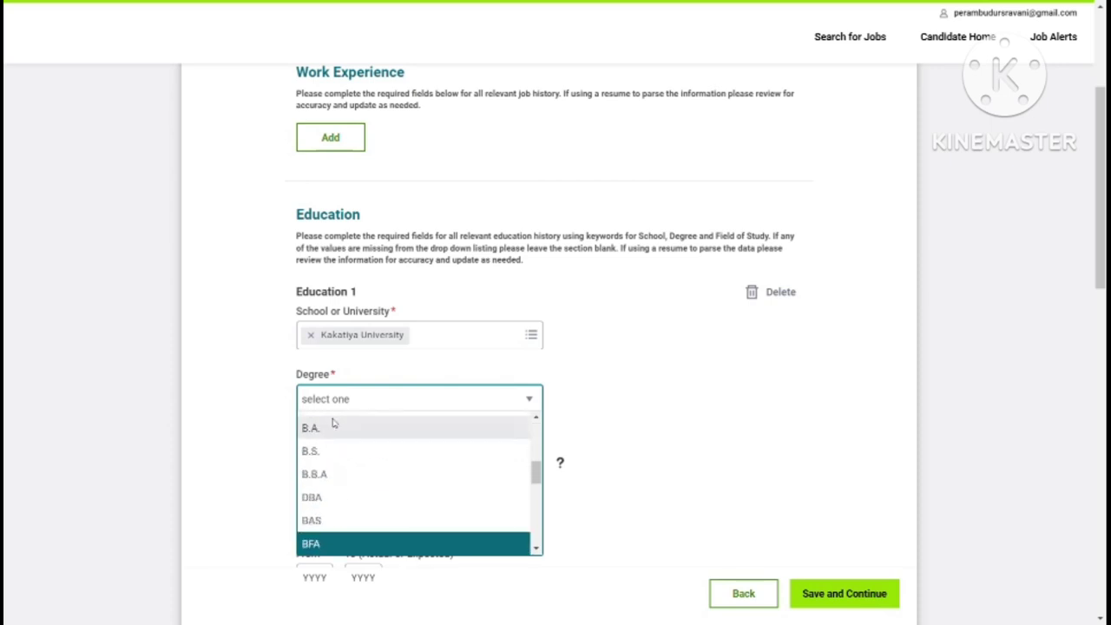
{"action": "key", "text": "Down"}
{"action": "key", "text": "Down"}
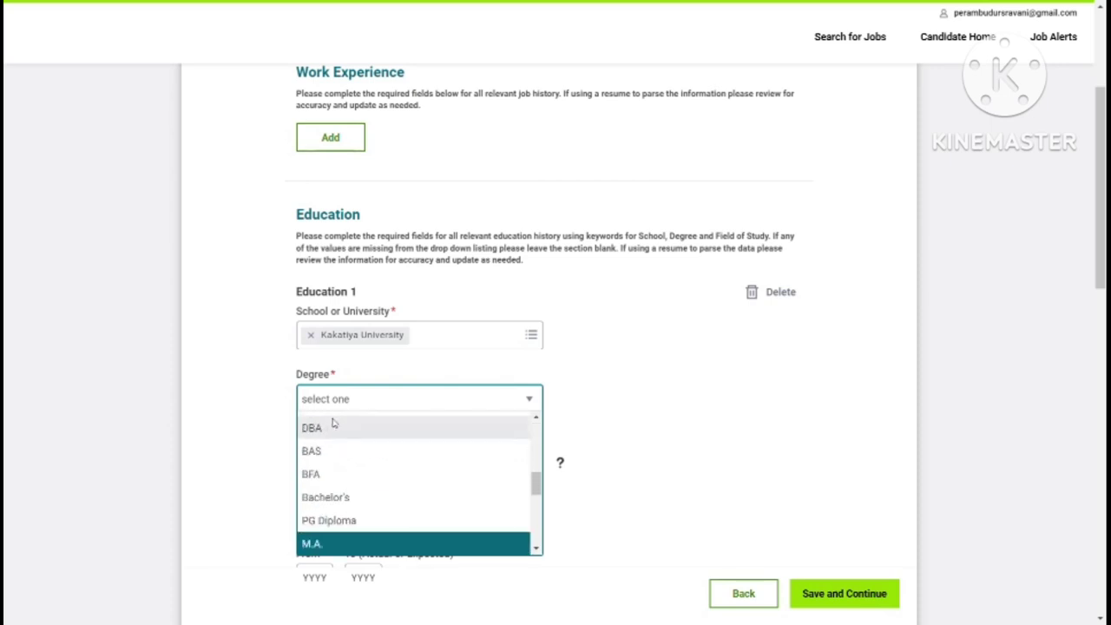
{"action": "key", "text": "Down"}
{"action": "key", "text": "Down"}
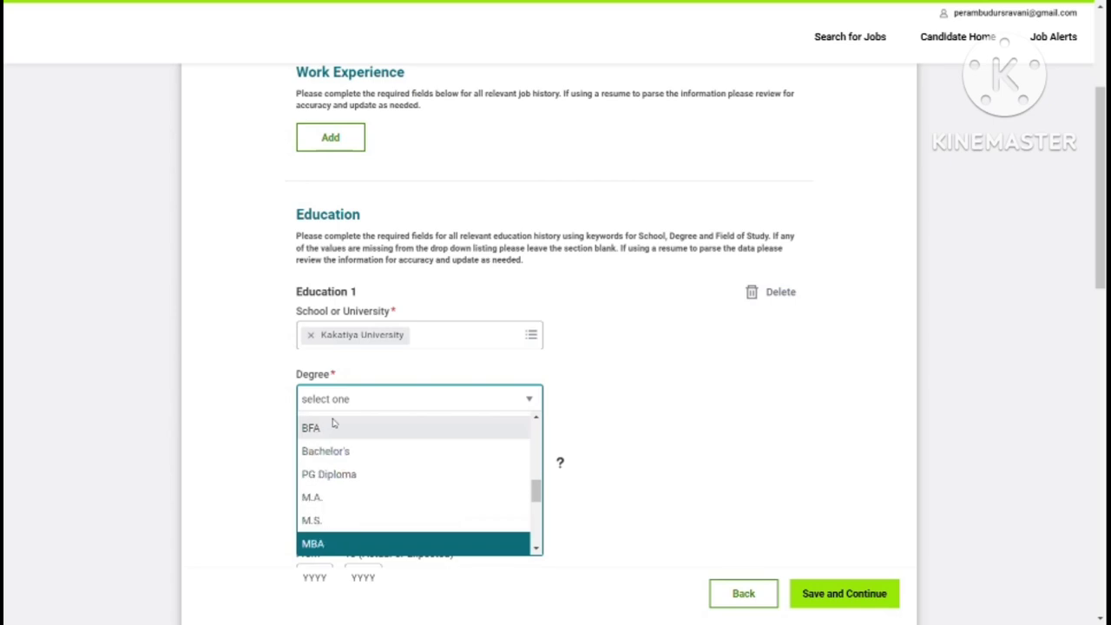
{"action": "key", "text": "Down"}
{"action": "key", "text": "Down"}
{"action": "key", "text": "Down"}
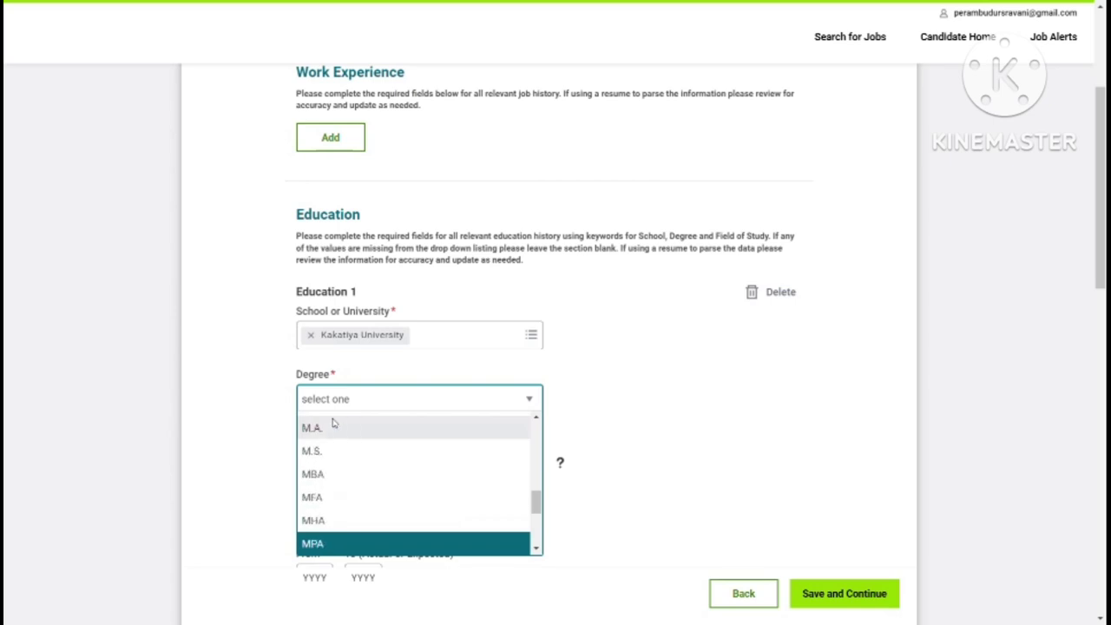
{"action": "left_click", "coordinate": [313, 476]}
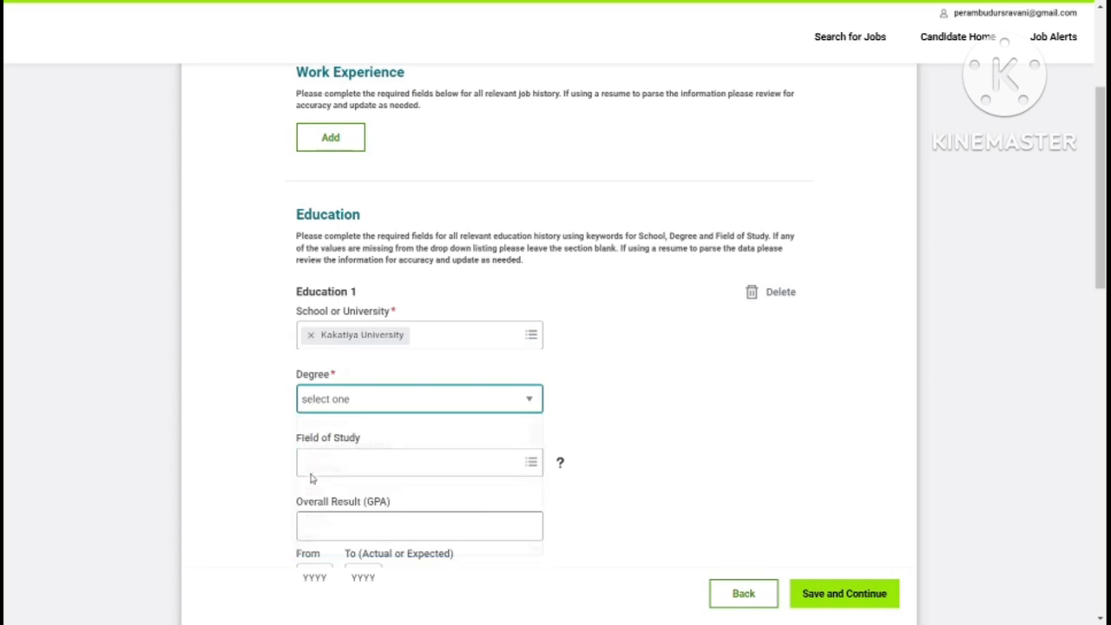
Step: Set the field of study to Accounting and the GPA to 72
{"action": "left_click", "coordinate": [528, 464]}
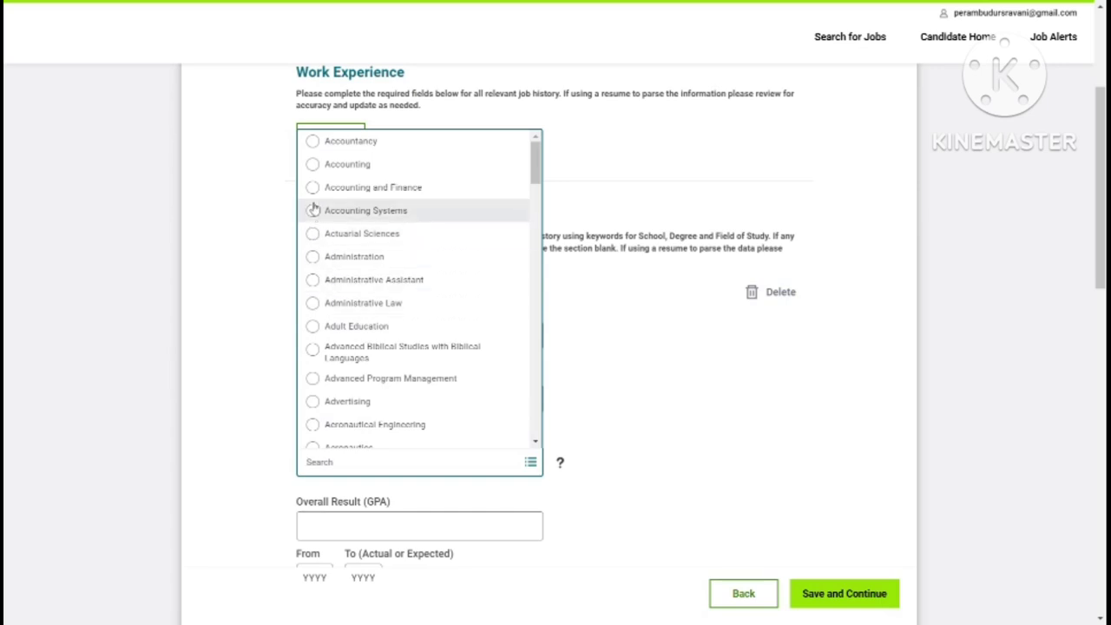
{"action": "left_click", "coordinate": [315, 165]}
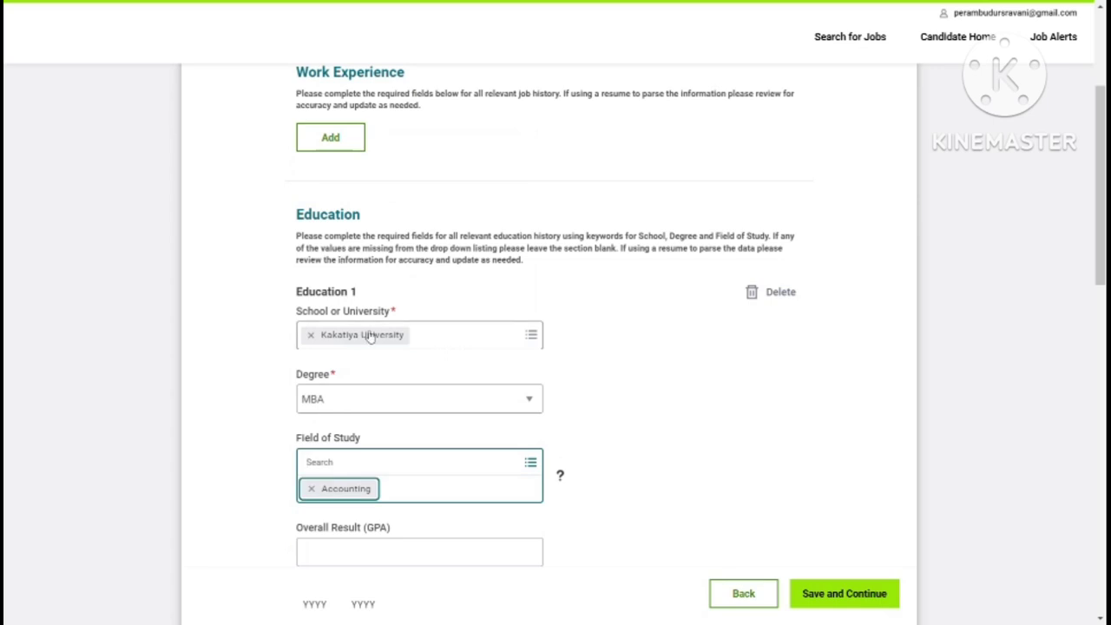
{"action": "scroll", "coordinate": [390, 336], "scroll_direction": "down", "scroll_amount": 3}
{"action": "key", "text": "Tab"}
{"action": "type", "text": "7"}
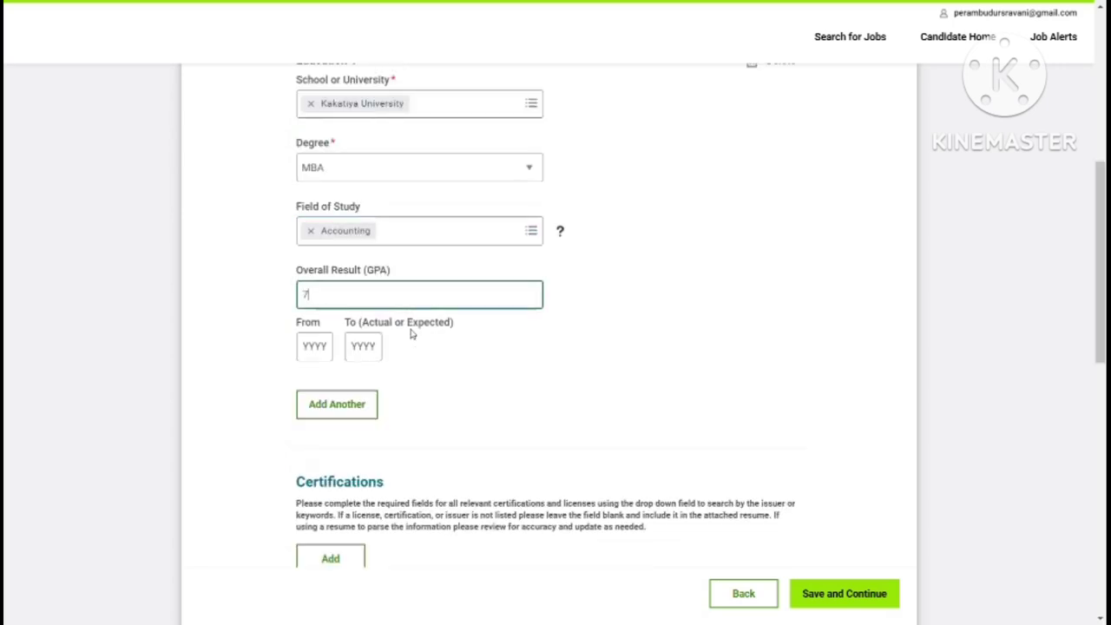
{"action": "type", "text": "2"}
Step: Enter the education years From 2019 To 2021
{"action": "left_click", "coordinate": [318, 353]}
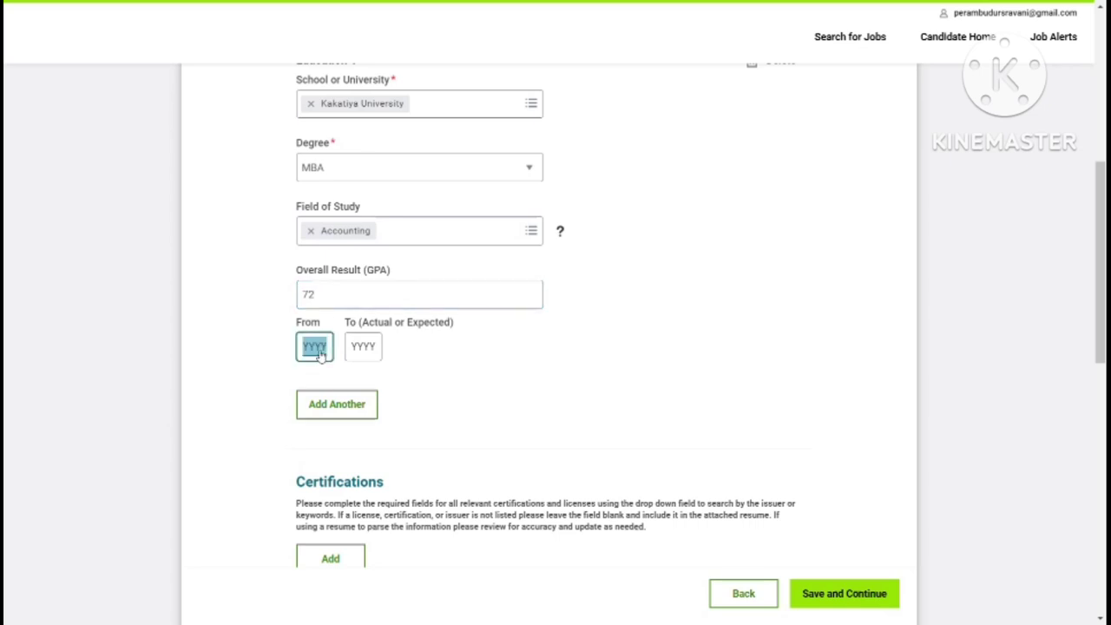
{"action": "type", "text": "2019"}
{"action": "left_click", "coordinate": [367, 349]}
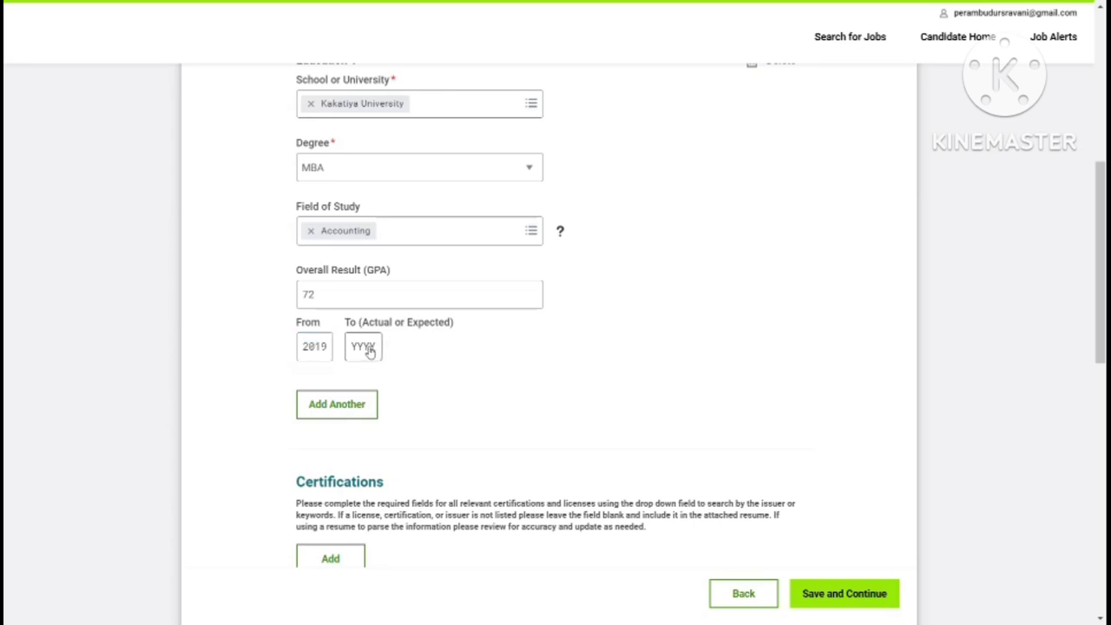
{"action": "type", "text": "2021"}
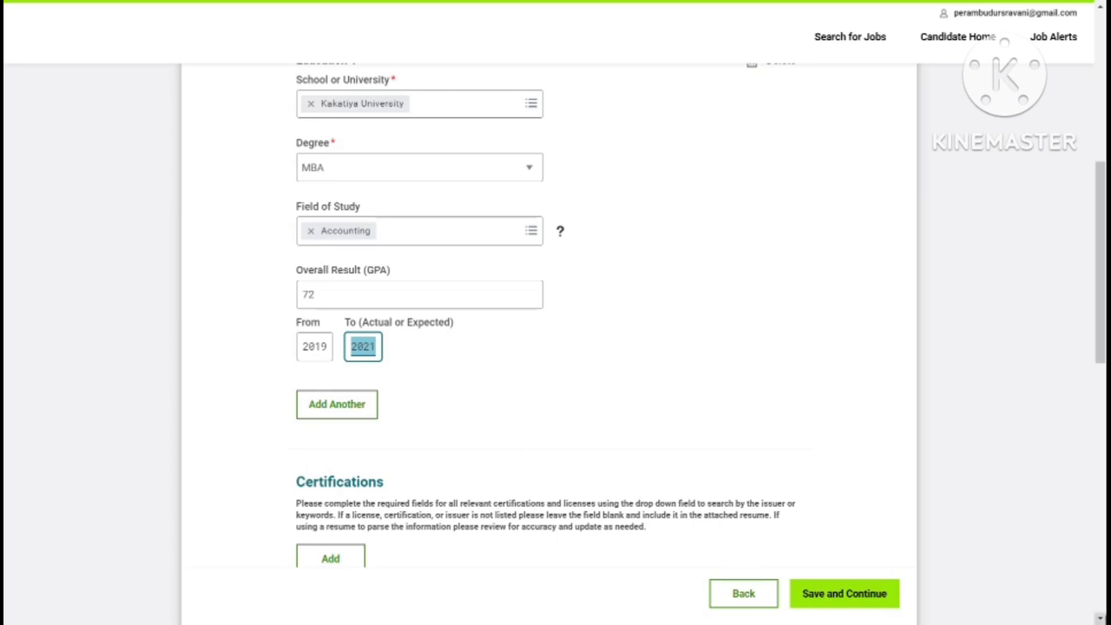
{"action": "scroll", "coordinate": [1101, 617], "scroll_direction": "down", "scroll_amount": 4}
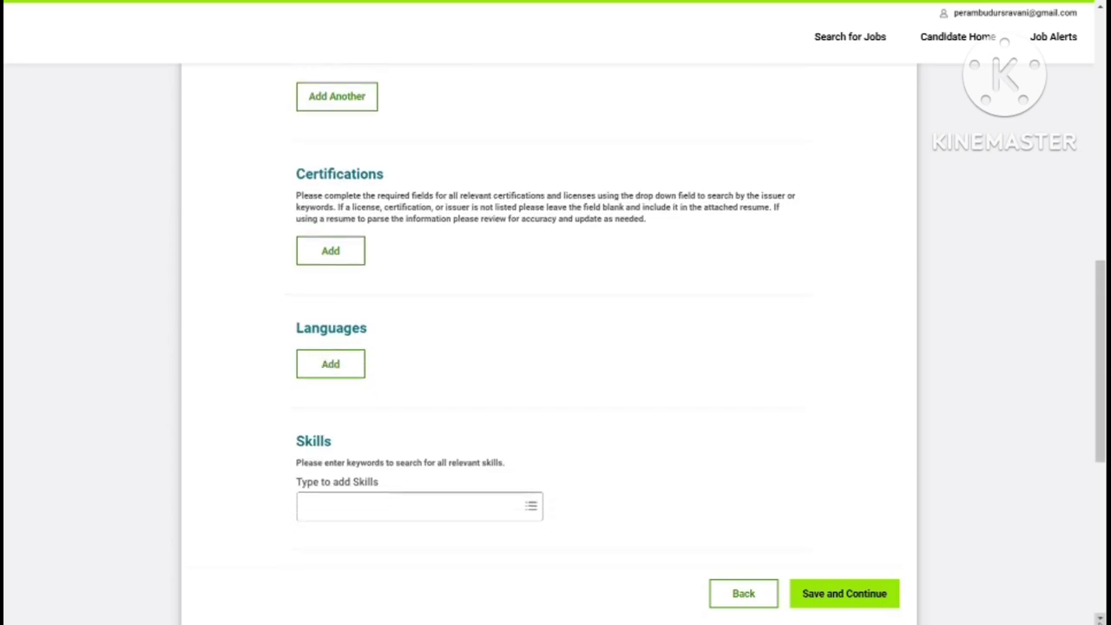
Step: Add a Telugu language entry and mark it as fluent
{"action": "left_click", "coordinate": [343, 364]}
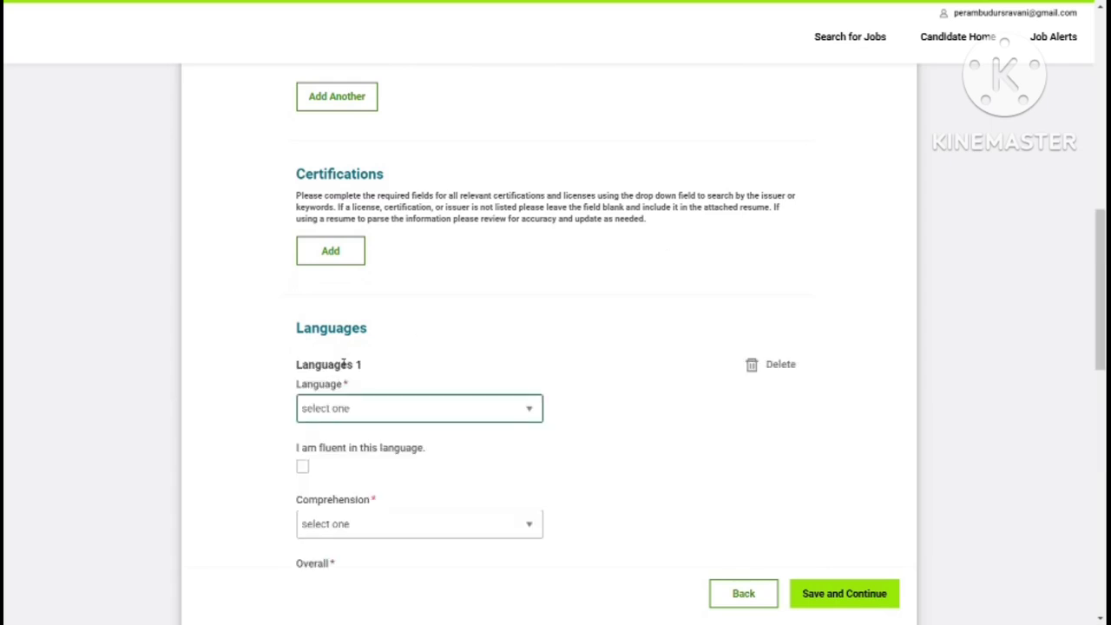
{"action": "key", "text": "t"}
{"action": "key", "text": "l"}
{"action": "key", "text": "t"}
{"action": "key", "text": "Tab"}
{"action": "key", "text": "space"}
{"action": "key", "text": "Tab"}
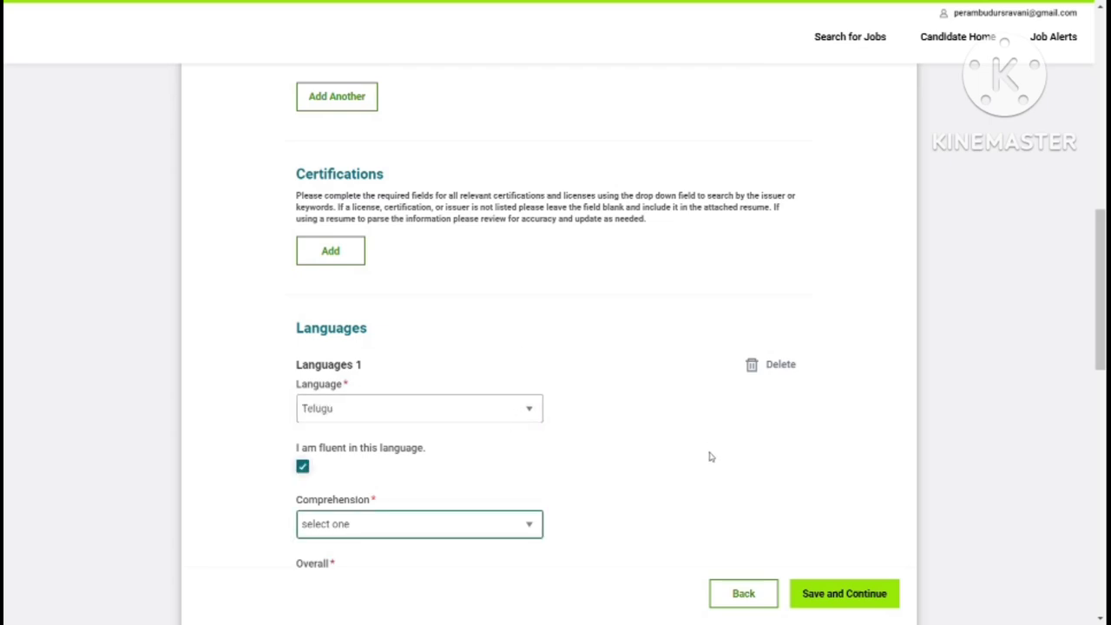
{"action": "left_click", "coordinate": [1099, 618]}
{"action": "scroll", "coordinate": [1100, 608], "scroll_direction": "down", "scroll_amount": 5}
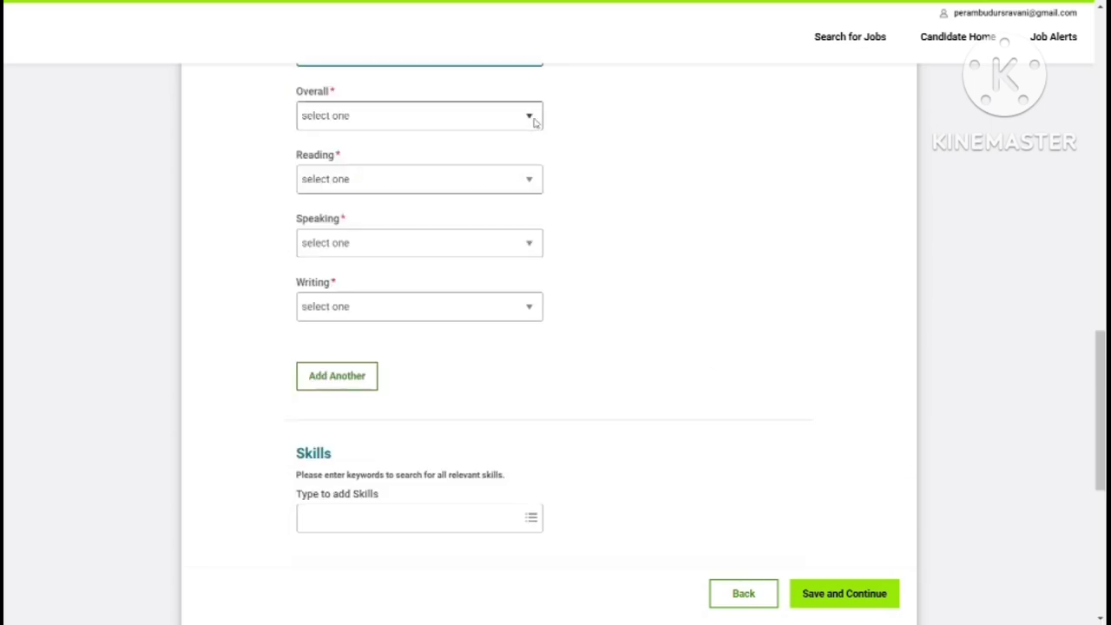
Step: Set Overall, Reading, Speaking and Writing proficiency all to 1 - Beginner
{"action": "left_click", "coordinate": [530, 115]}
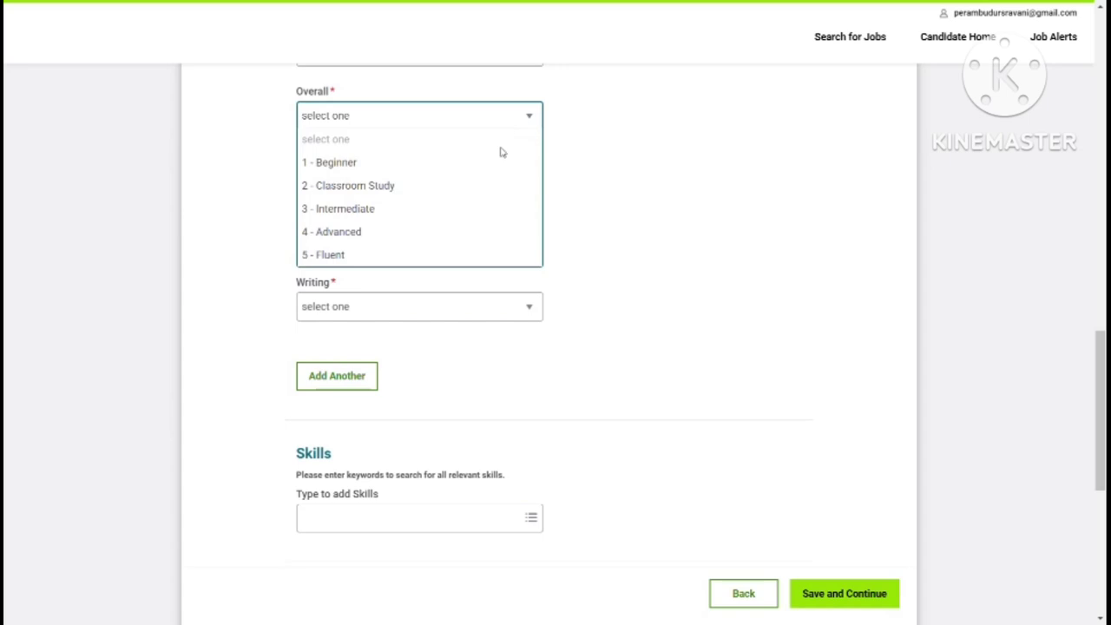
{"action": "left_click", "coordinate": [356, 163]}
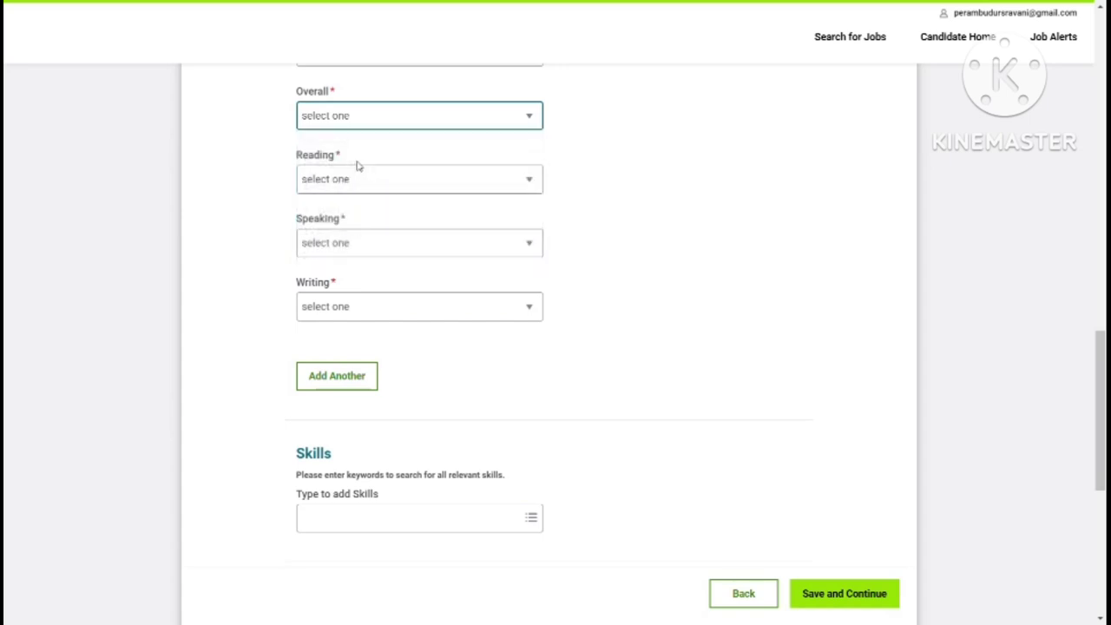
{"action": "left_click", "coordinate": [529, 178]}
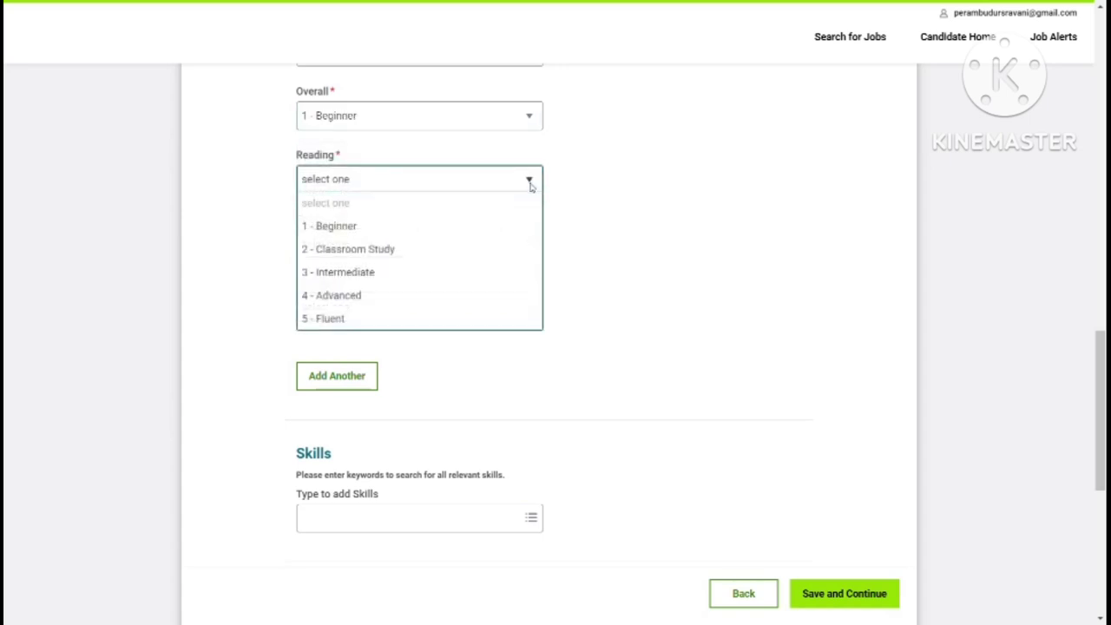
{"action": "left_click", "coordinate": [371, 229]}
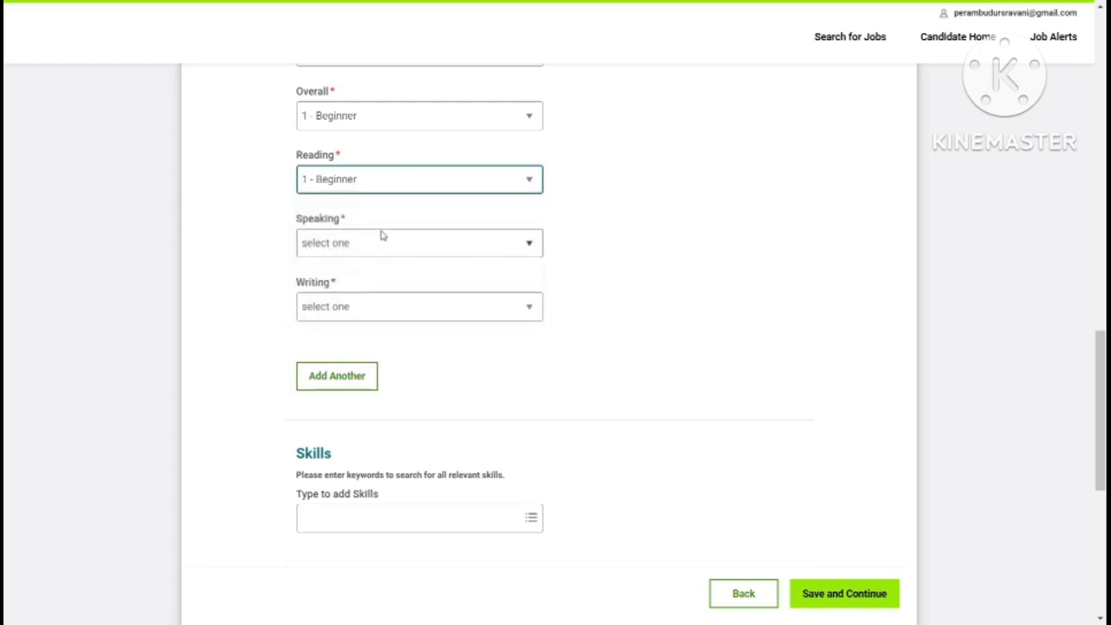
{"action": "left_click", "coordinate": [526, 243]}
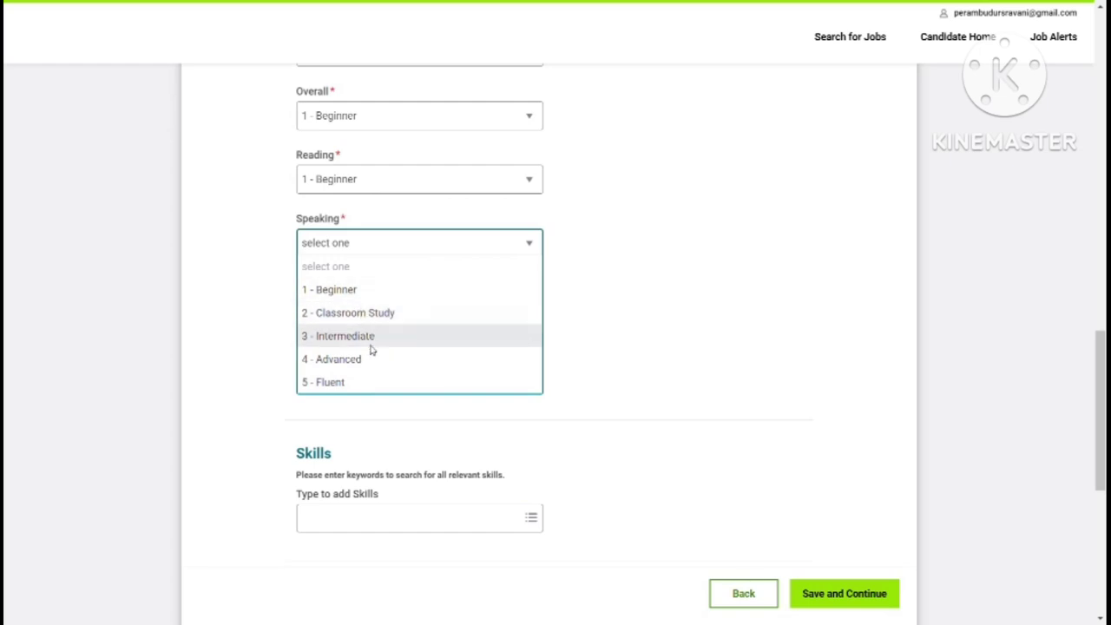
{"action": "left_click", "coordinate": [343, 295]}
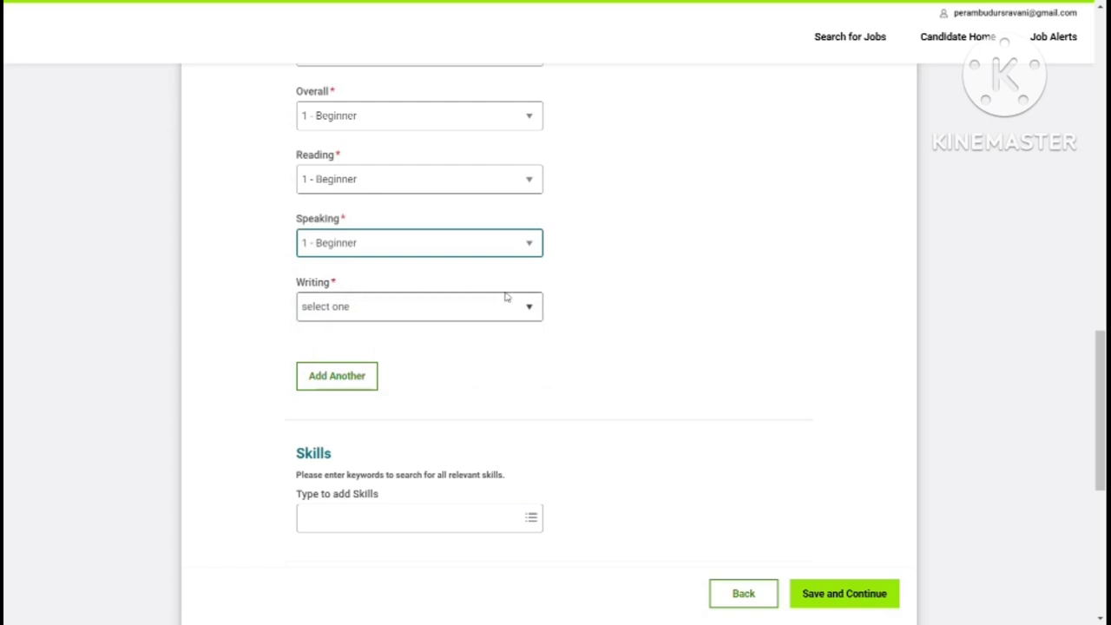
{"action": "left_click", "coordinate": [528, 310]}
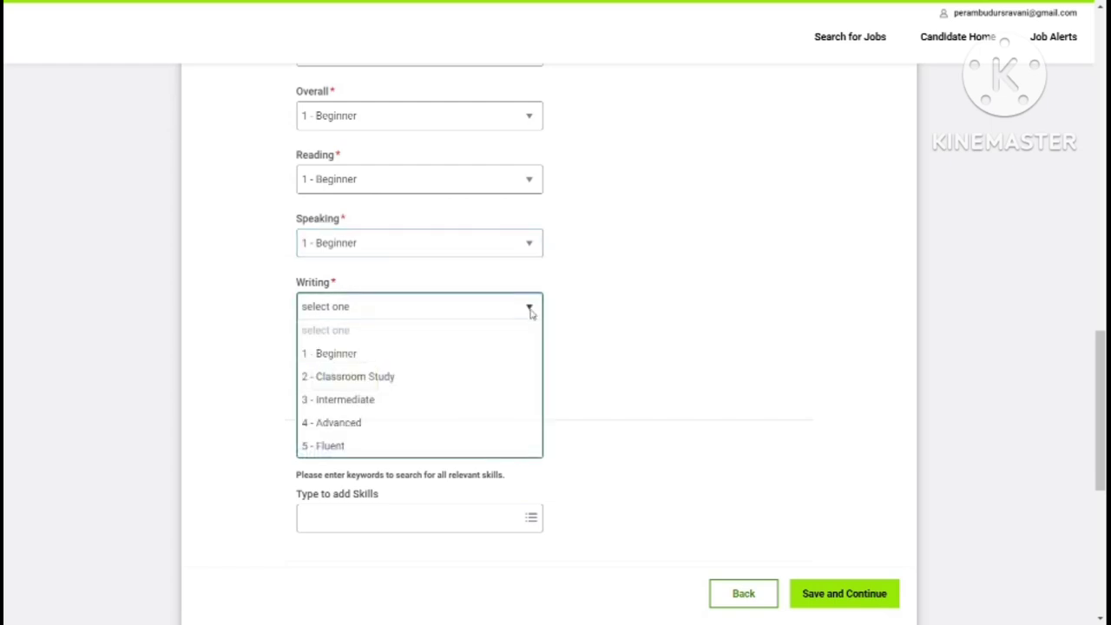
{"action": "left_click", "coordinate": [382, 355]}
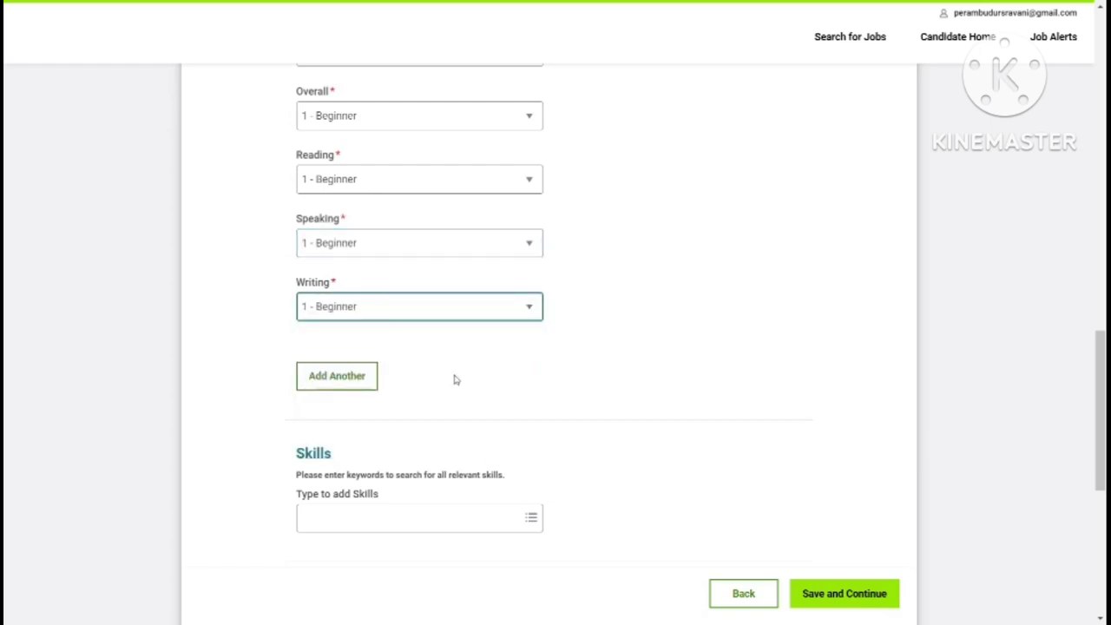
{"action": "scroll", "coordinate": [1100, 617], "scroll_direction": "down", "scroll_amount": 1}
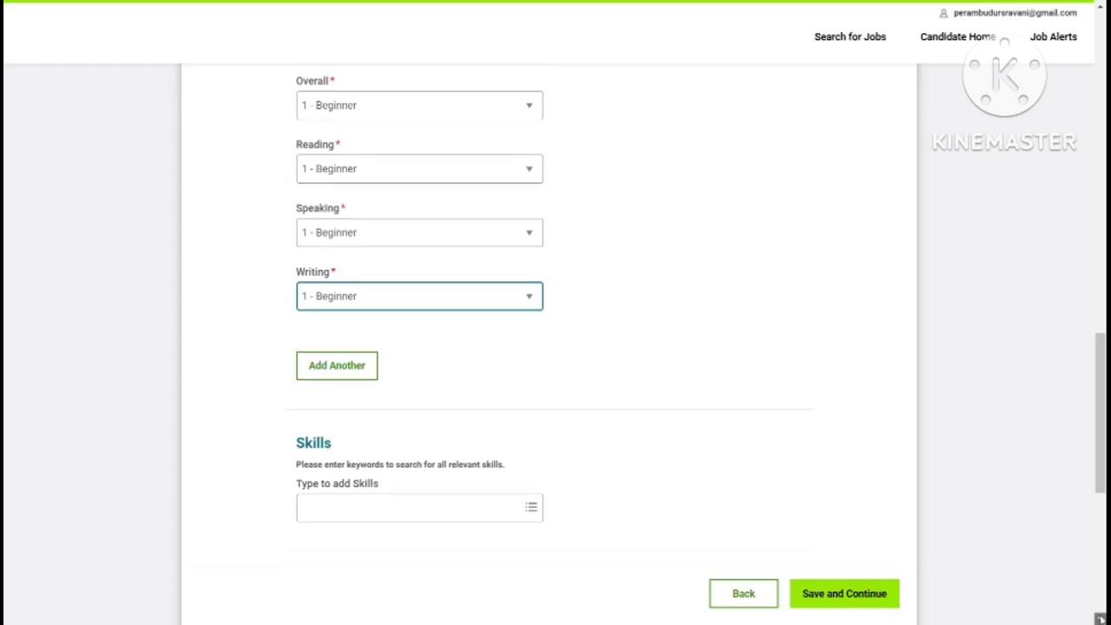
{"action": "scroll", "coordinate": [1100, 618], "scroll_direction": "down", "scroll_amount": 3}
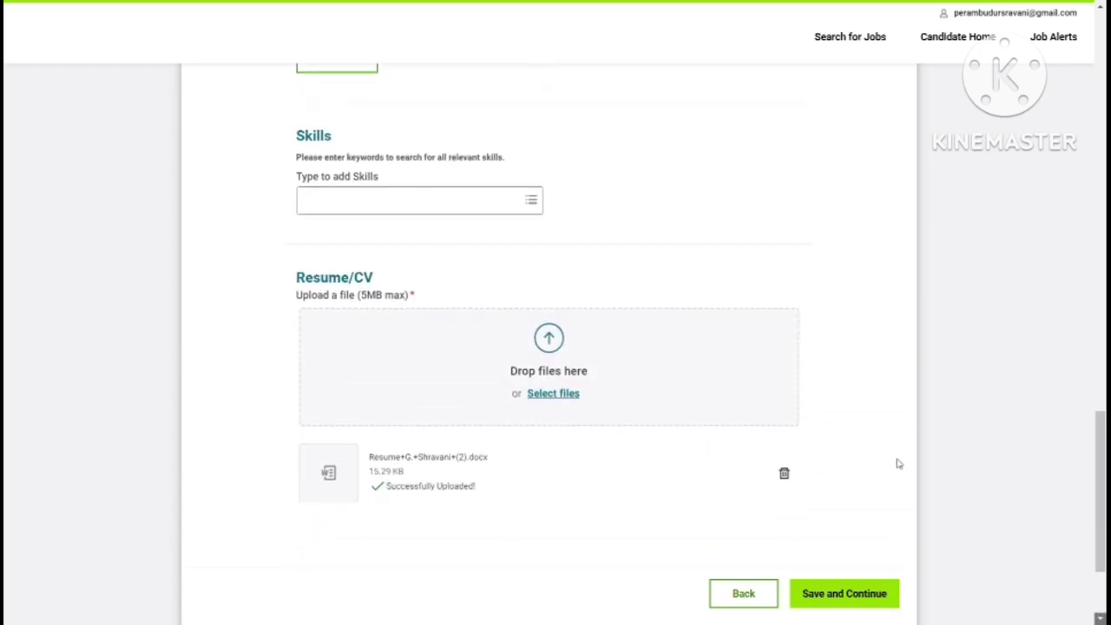
Step: Search 'cracle' in Skills, then clear the search and close the list, leaving Skills empty
{"action": "left_click", "coordinate": [390, 192]}
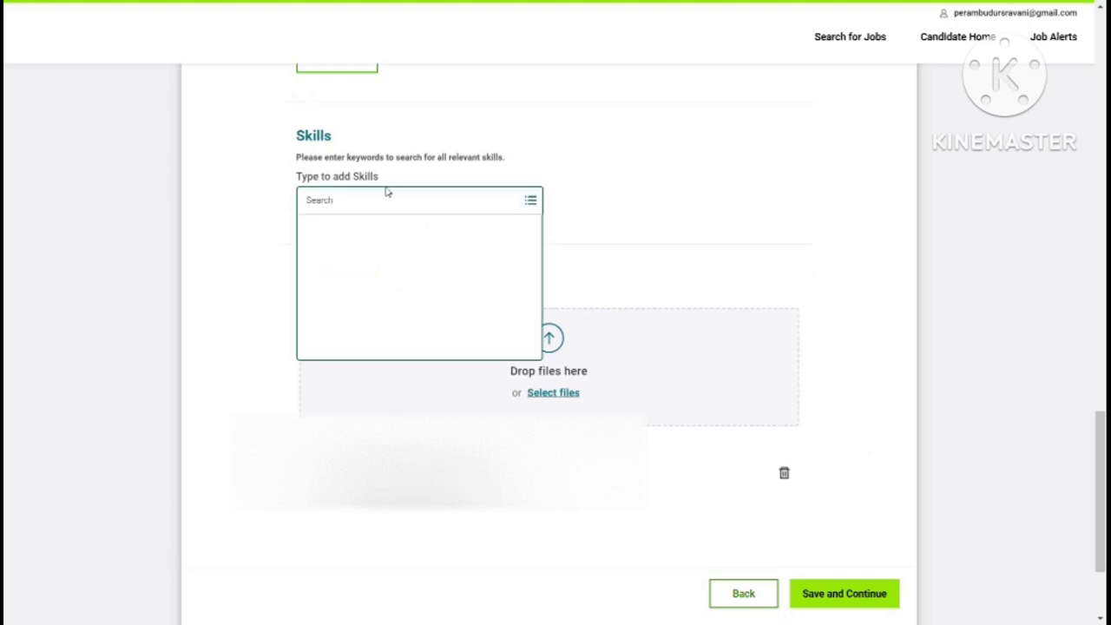
{"action": "type", "text": "c"}
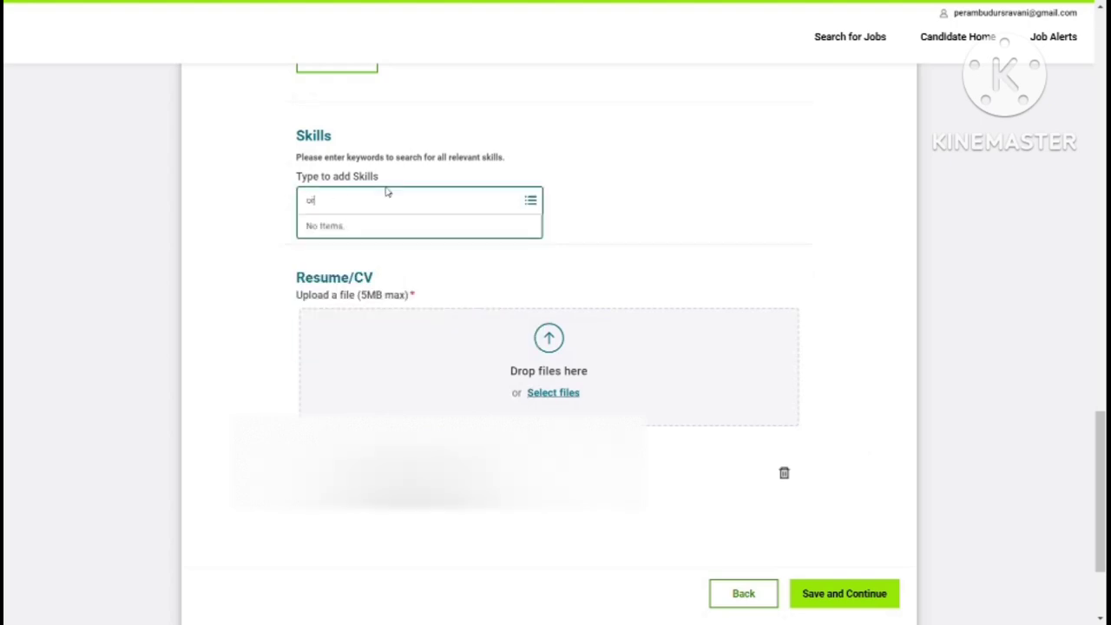
{"action": "type", "text": "racle"}
{"action": "left_click", "coordinate": [532, 200]}
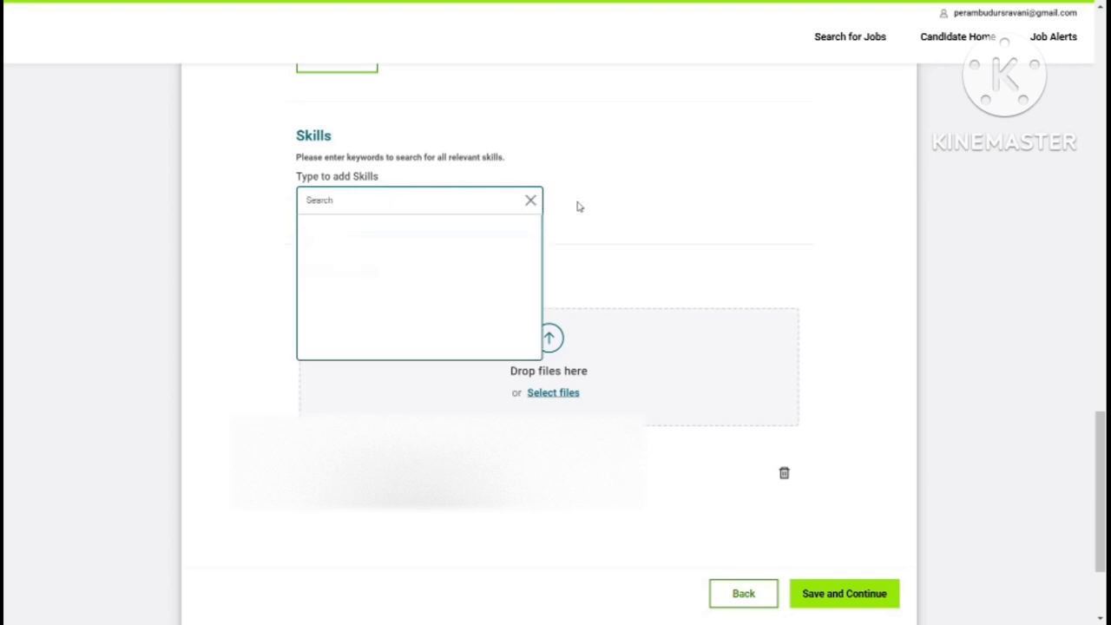
{"action": "left_click", "coordinate": [578, 207]}
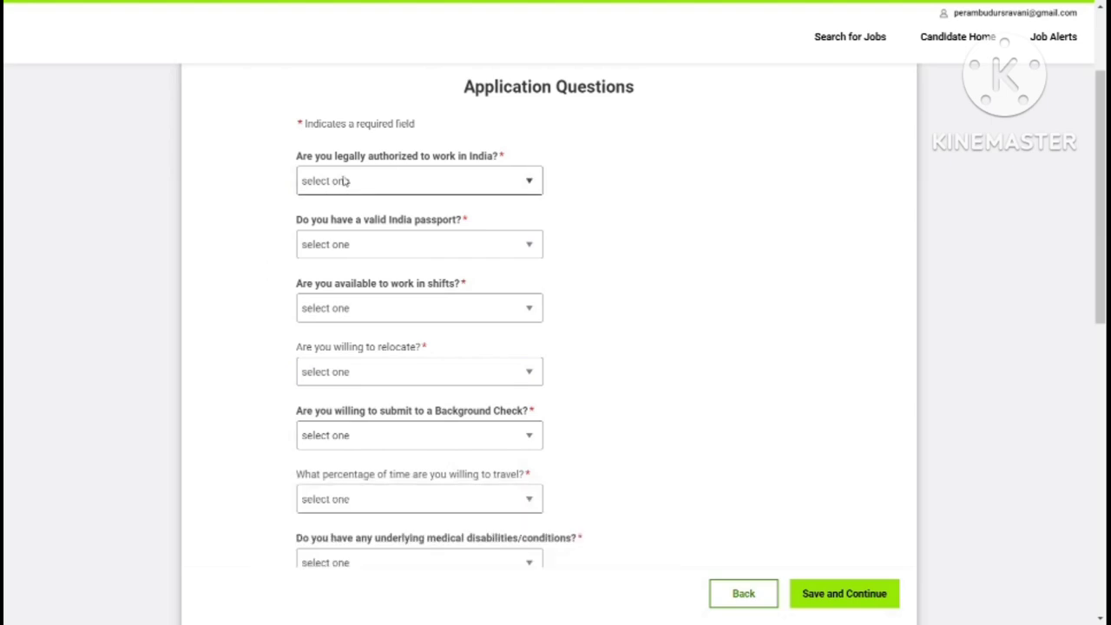
Step: Answer work authorization in India Yes, India passport No, and working in shifts Yes
{"action": "left_click", "coordinate": [528, 179]}
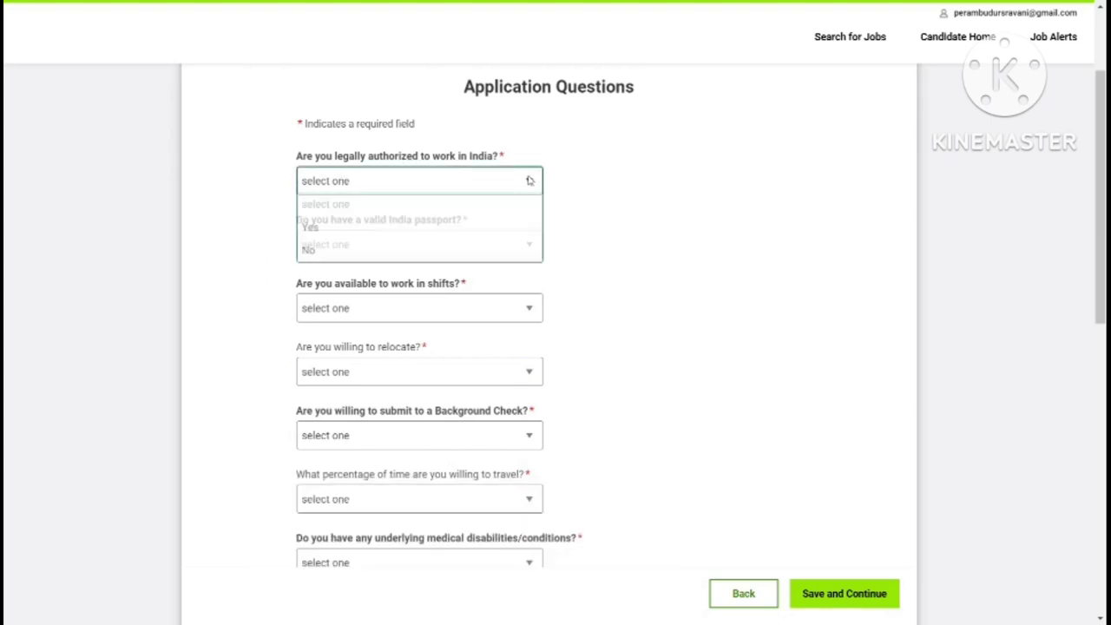
{"action": "left_click", "coordinate": [308, 228]}
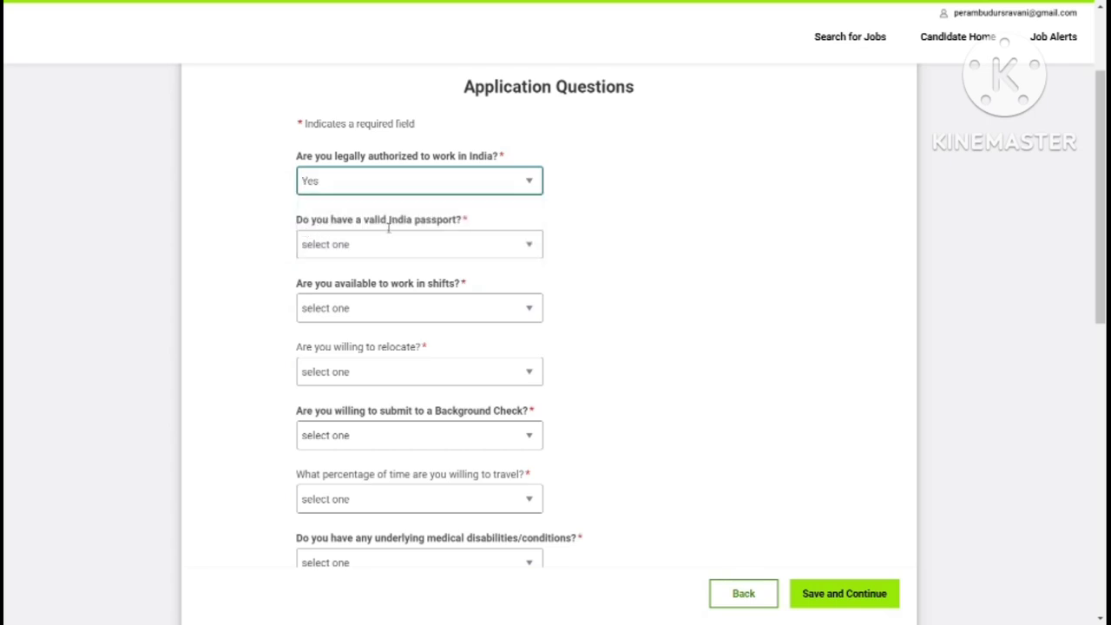
{"action": "left_click", "coordinate": [528, 245]}
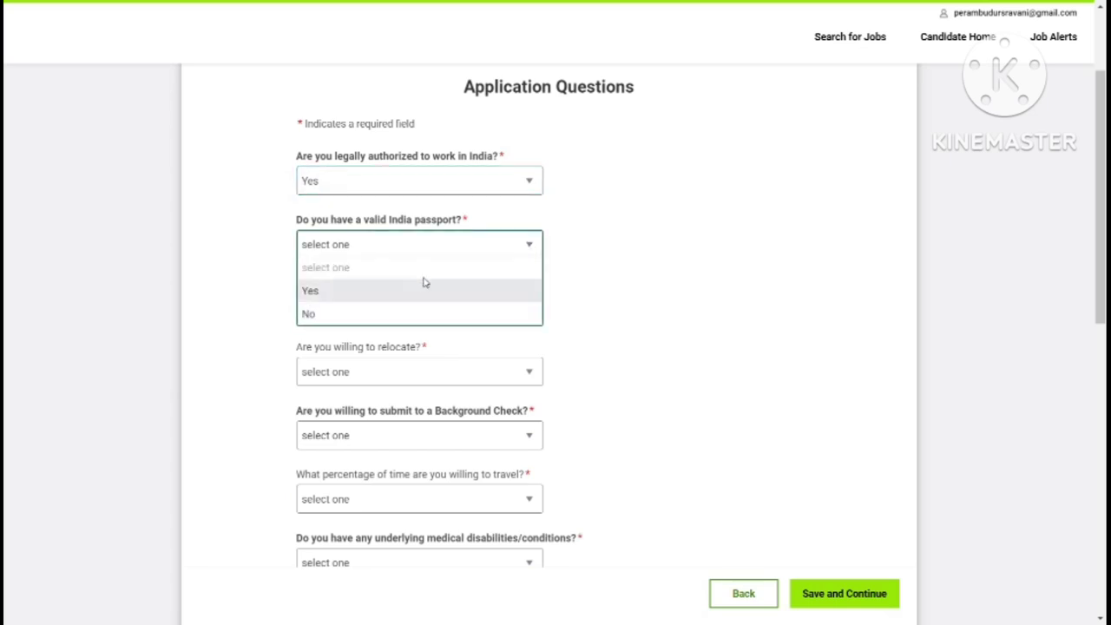
{"action": "left_click", "coordinate": [319, 315]}
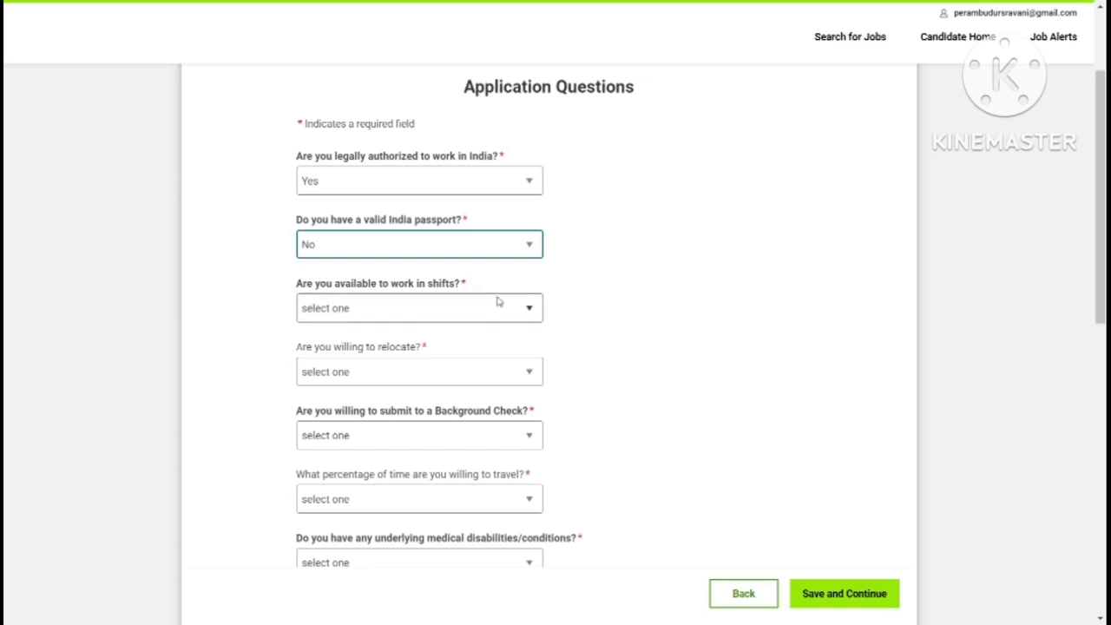
{"action": "left_click", "coordinate": [533, 310]}
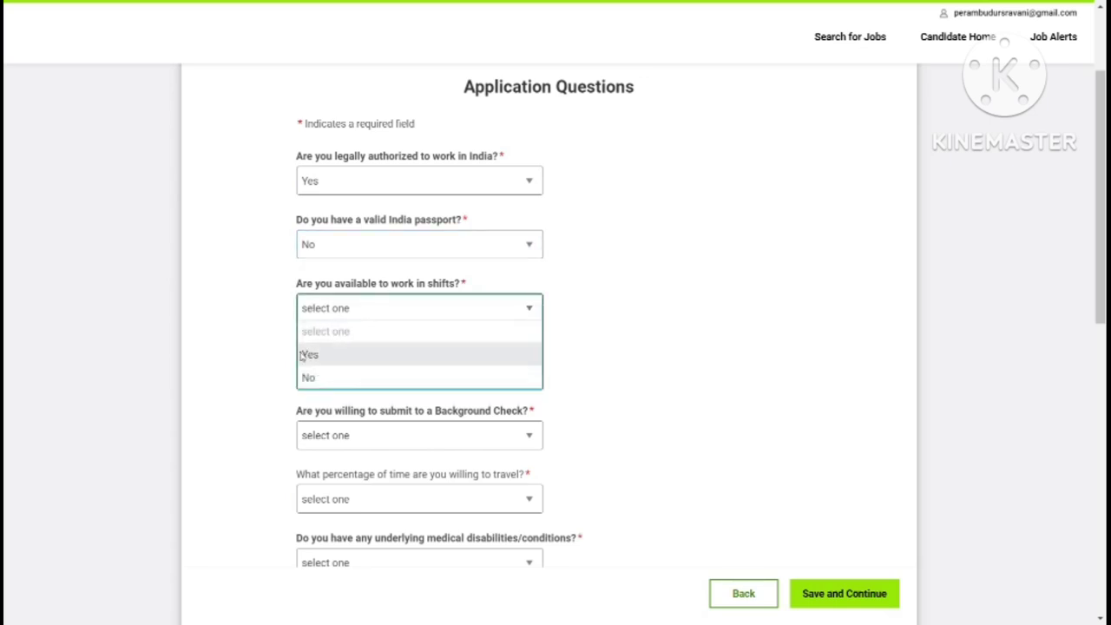
{"action": "left_click", "coordinate": [300, 356]}
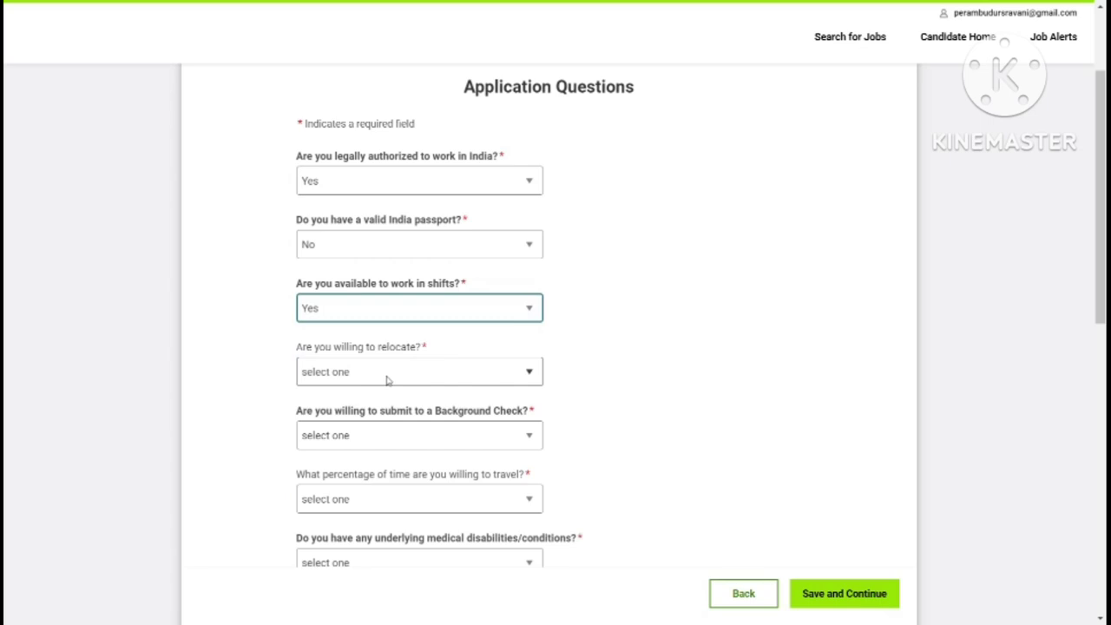
Step: Answer relocation No and background check Yes, and begin the travel percentage question
{"action": "left_click", "coordinate": [525, 374]}
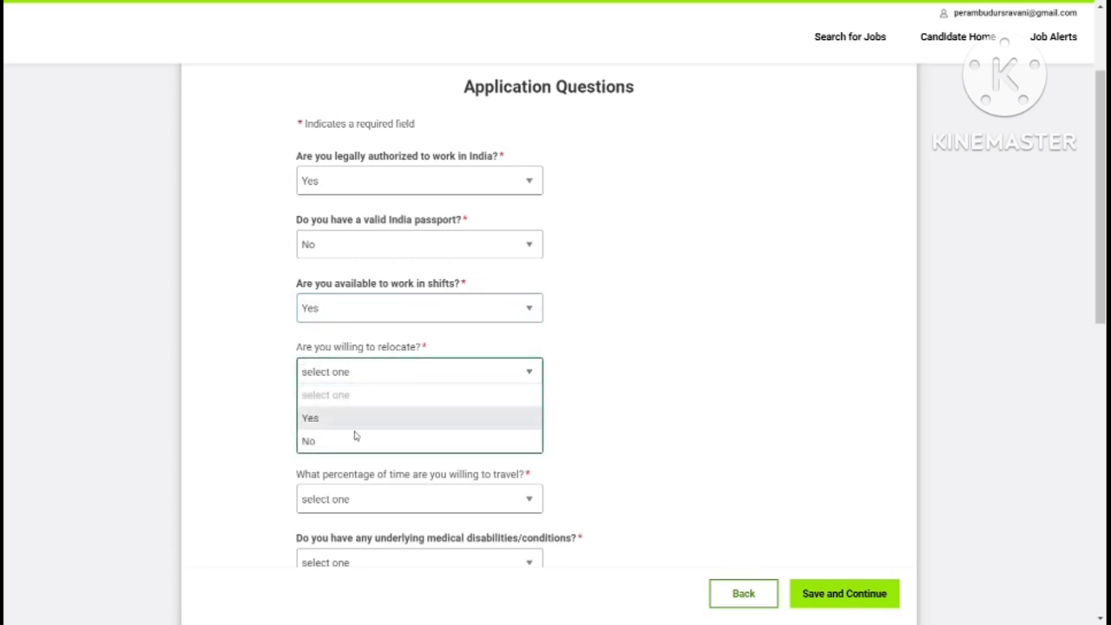
{"action": "left_click", "coordinate": [322, 445]}
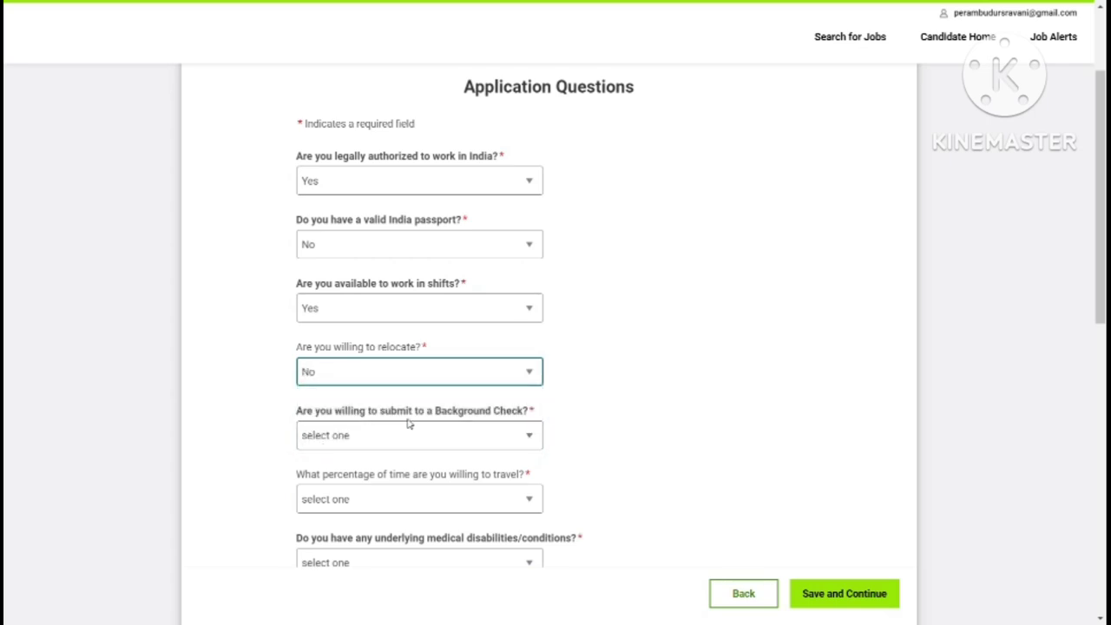
{"action": "left_click", "coordinate": [528, 435]}
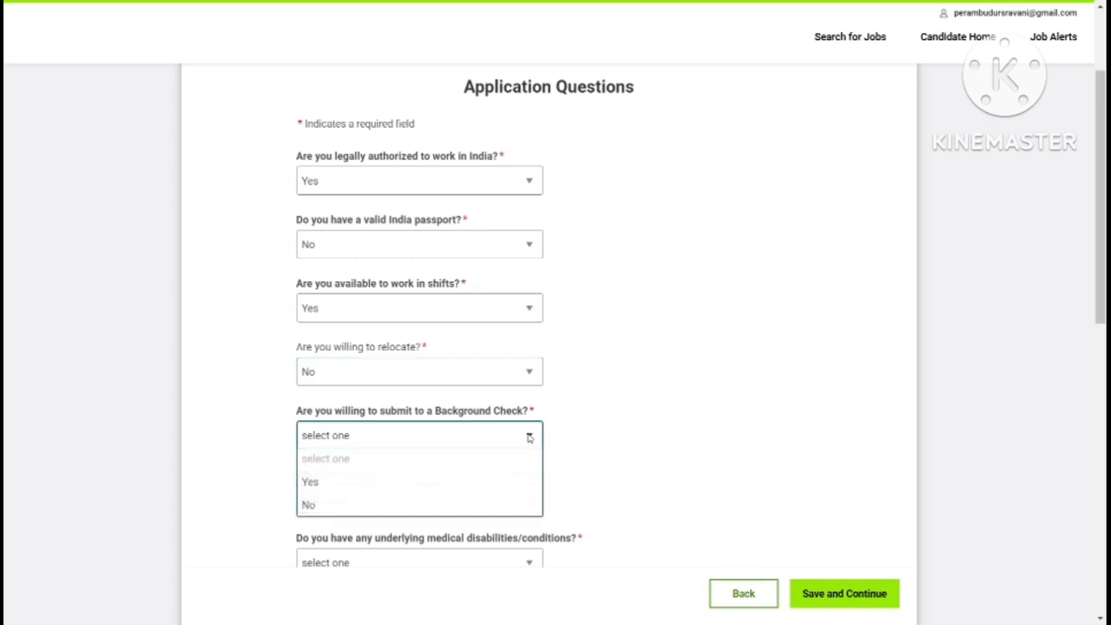
{"action": "left_click", "coordinate": [320, 486]}
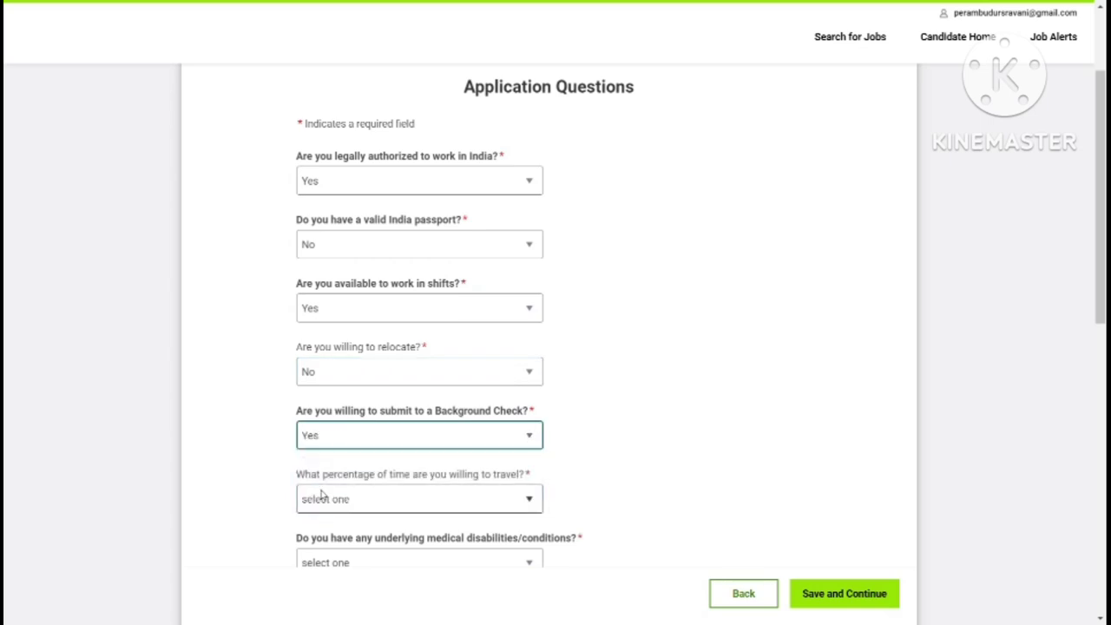
{"action": "left_click", "coordinate": [528, 501]}
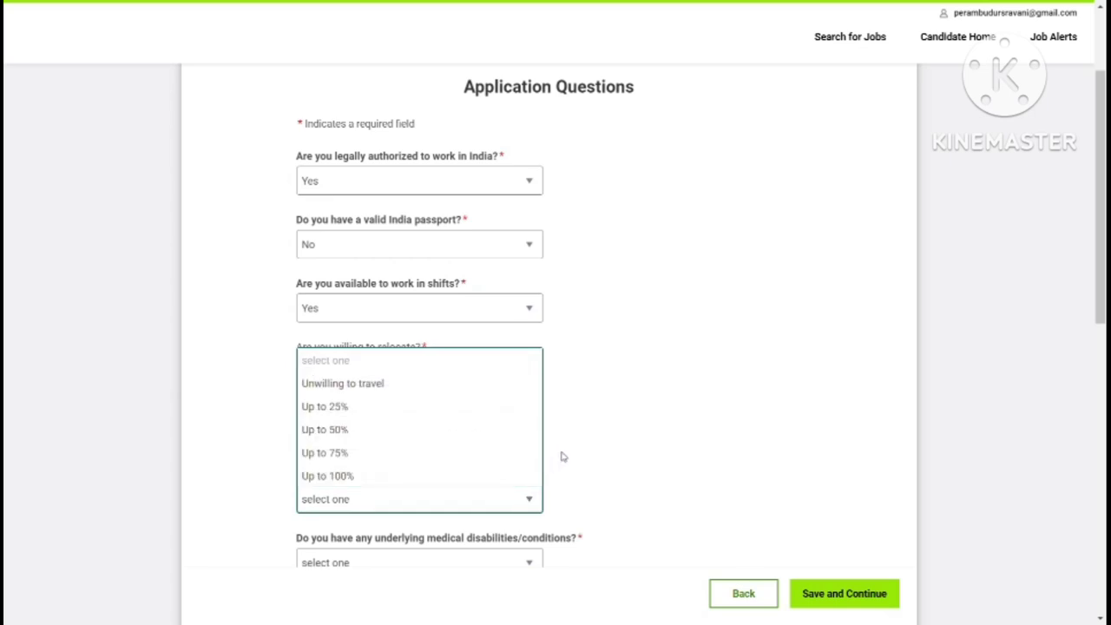
{"action": "left_click", "coordinate": [606, 444]}
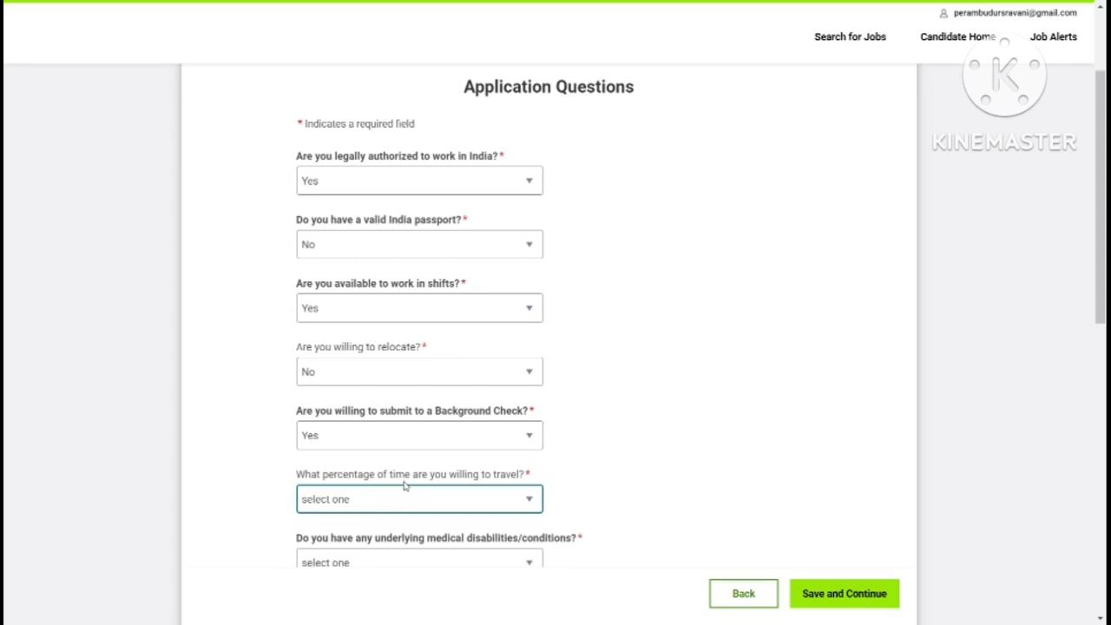
{"action": "left_click", "coordinate": [529, 495]}
Step: Set travel to Up to 50% and change the medical conditions answer to No
{"action": "left_click", "coordinate": [390, 429]}
{"action": "scroll", "coordinate": [536, 159], "scroll_direction": "down", "scroll_amount": 5}
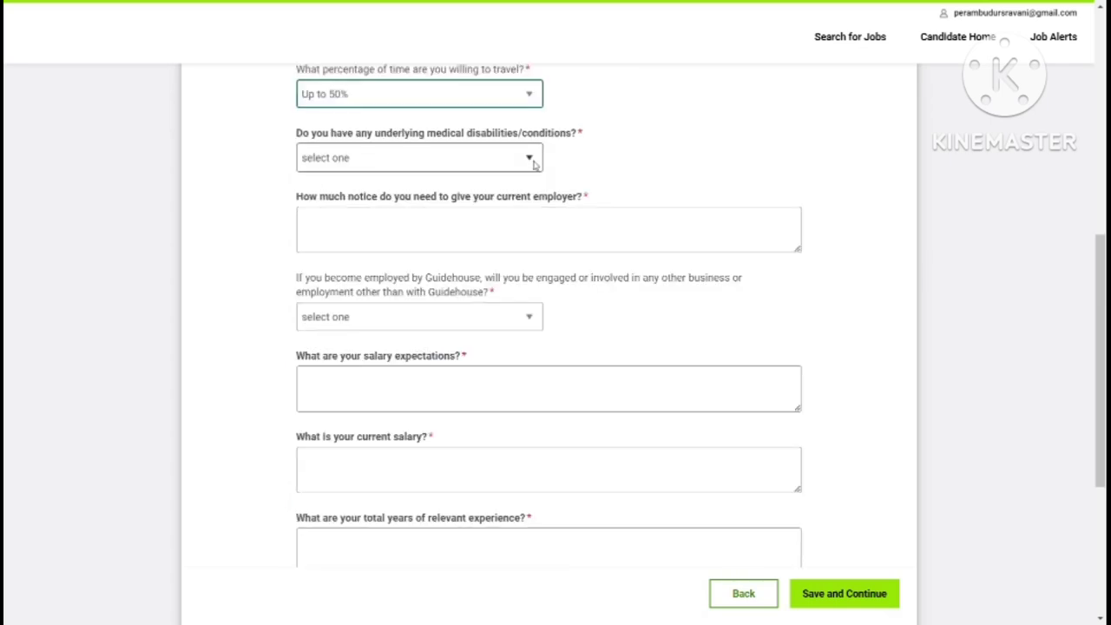
{"action": "left_click", "coordinate": [534, 160]}
{"action": "left_click", "coordinate": [317, 209]}
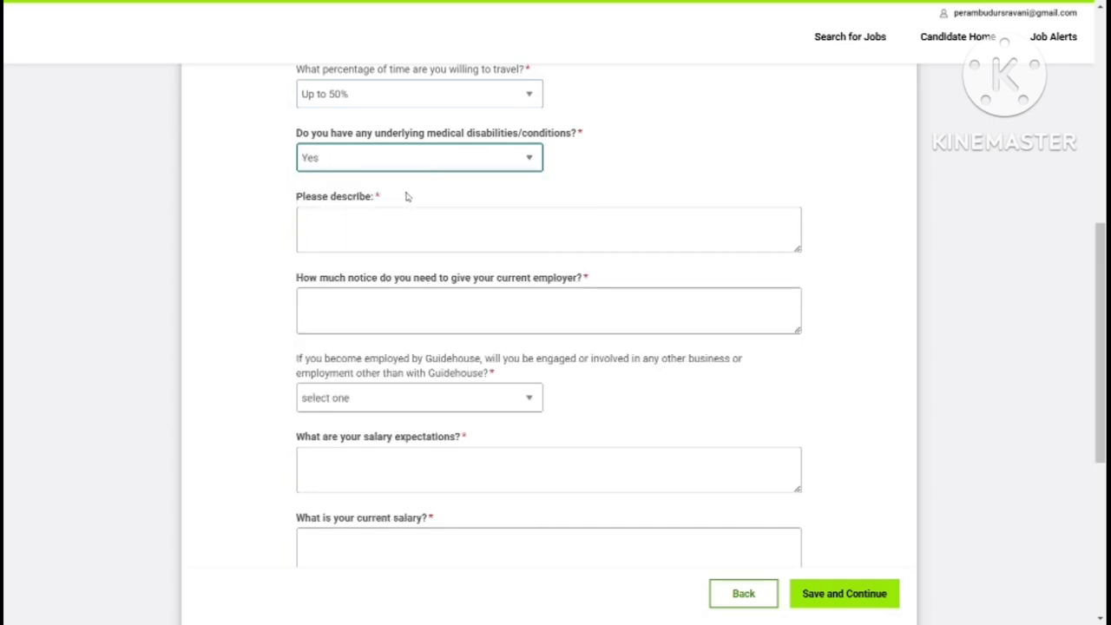
{"action": "left_click", "coordinate": [527, 162]}
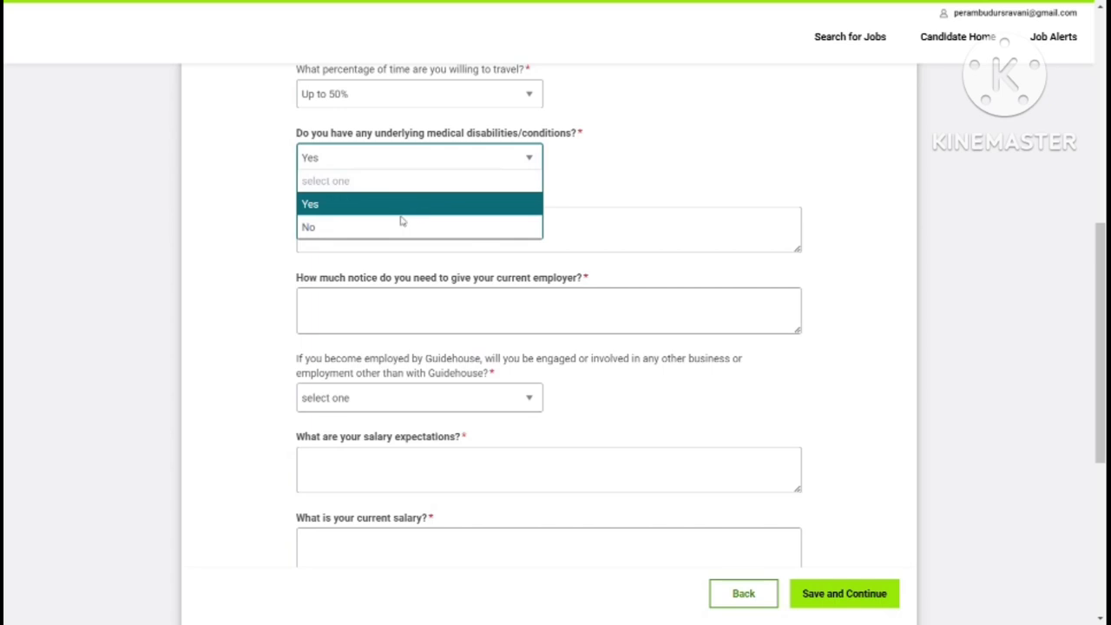
{"action": "left_click", "coordinate": [375, 226]}
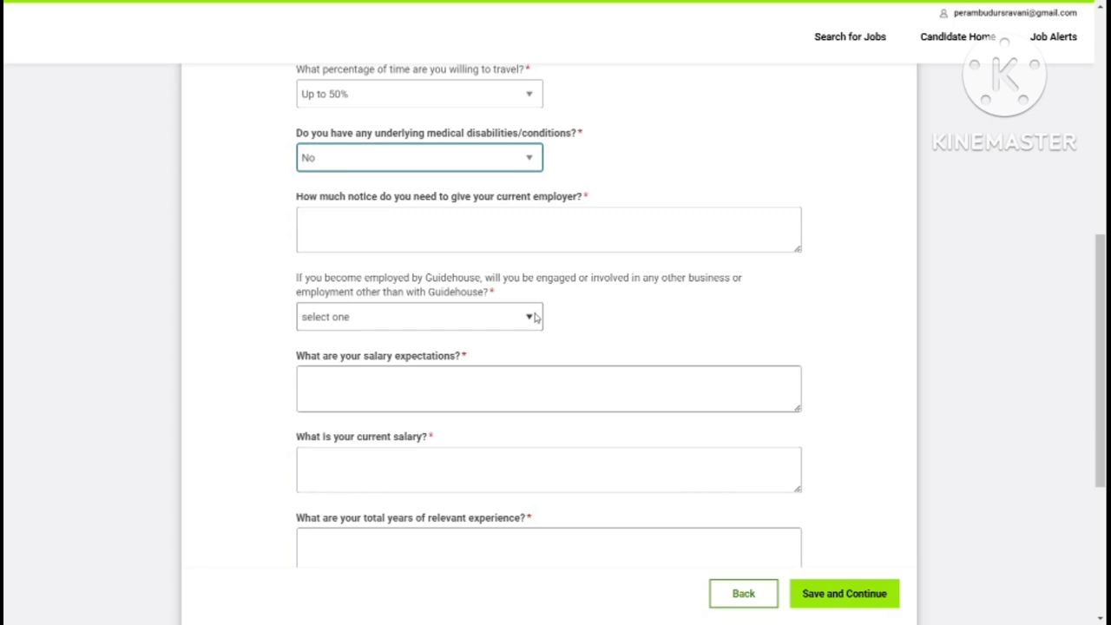
Step: Answer No to other business involvement outside Guidehouse
{"action": "left_click", "coordinate": [534, 317]}
{"action": "left_click", "coordinate": [417, 370]}
{"action": "scroll", "coordinate": [364, 260], "scroll_direction": "down", "scroll_amount": 2}
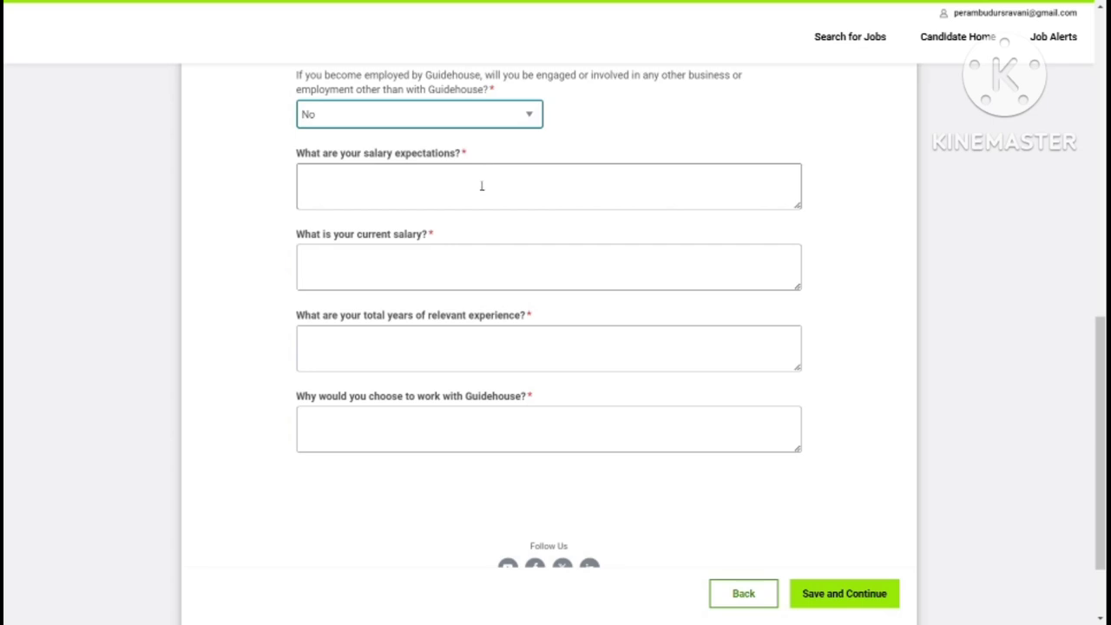
Step: Enter expected salary 15lakhs, current salary 13lakhs, 4 years experience, and reason 'his is best company'
{"action": "left_click", "coordinate": [442, 196]}
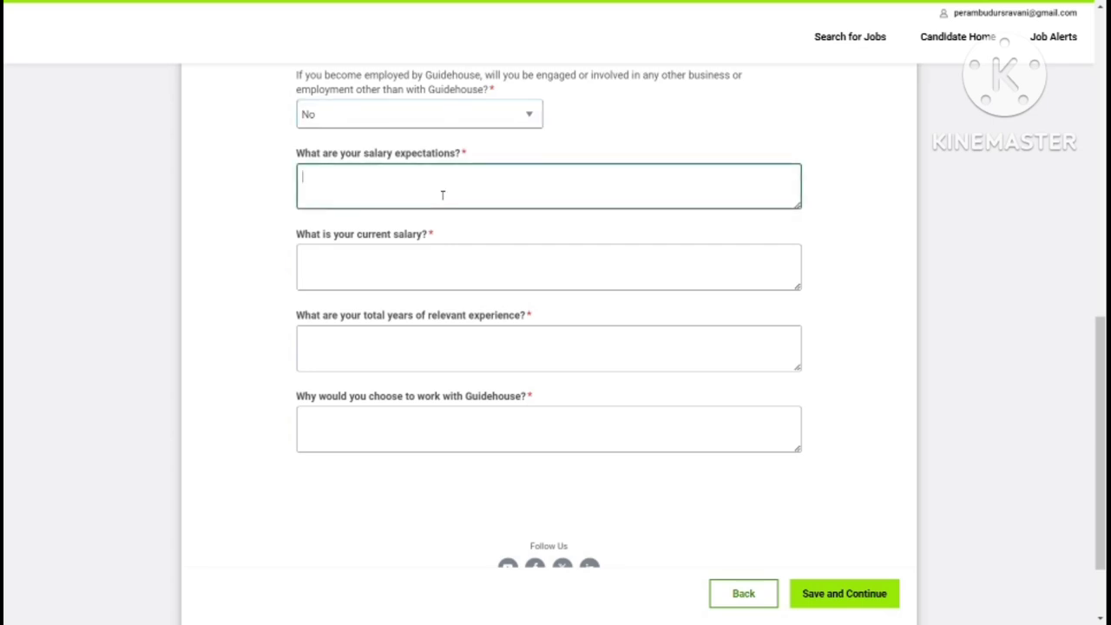
{"action": "type", "text": "15lakhs"}
{"action": "left_click", "coordinate": [400, 260]}
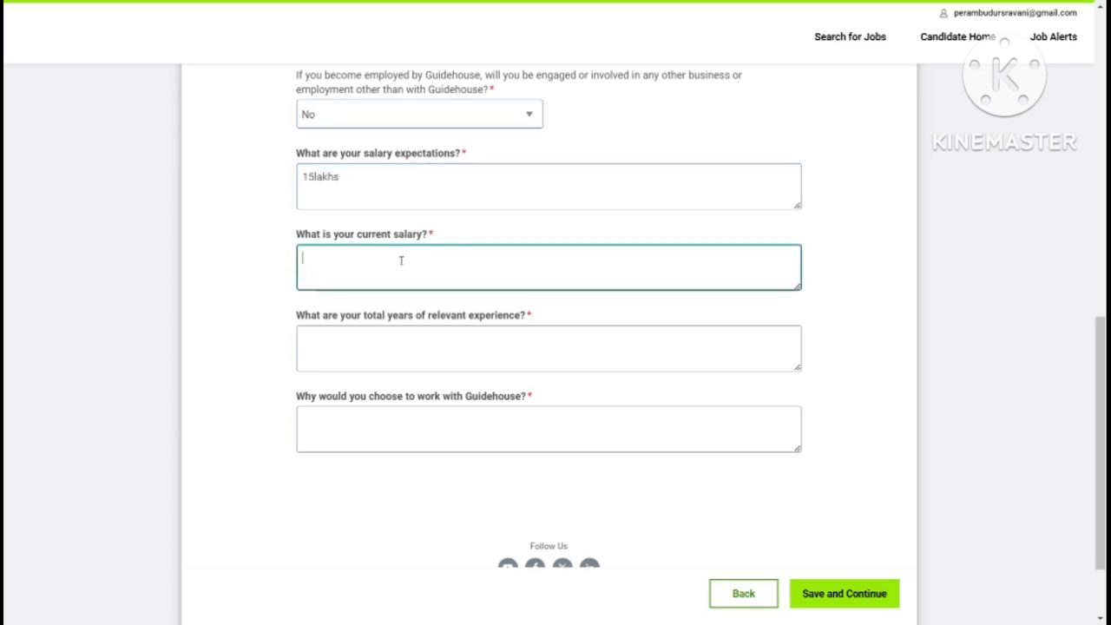
{"action": "type", "text": "13lakhs"}
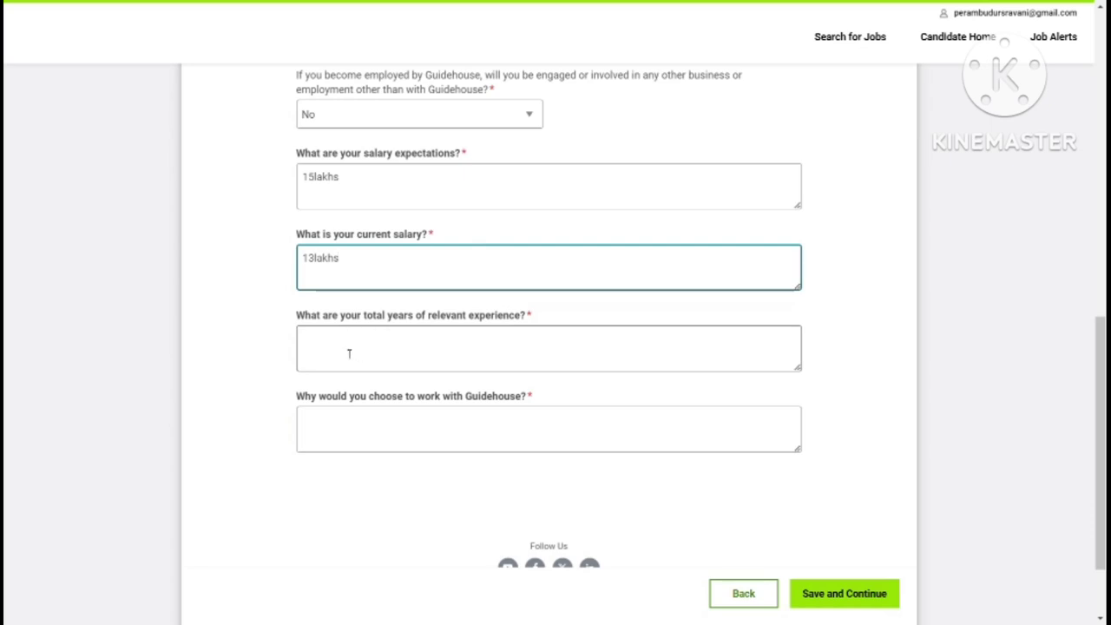
{"action": "type", "text": "4 years"}
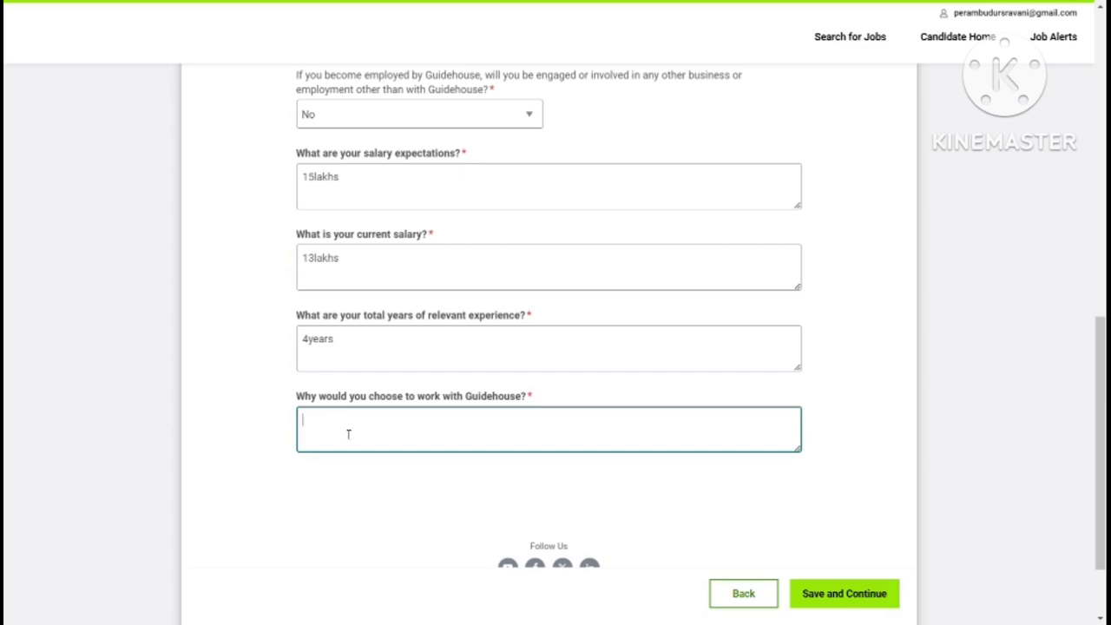
{"action": "type", "text": "his is best company"}
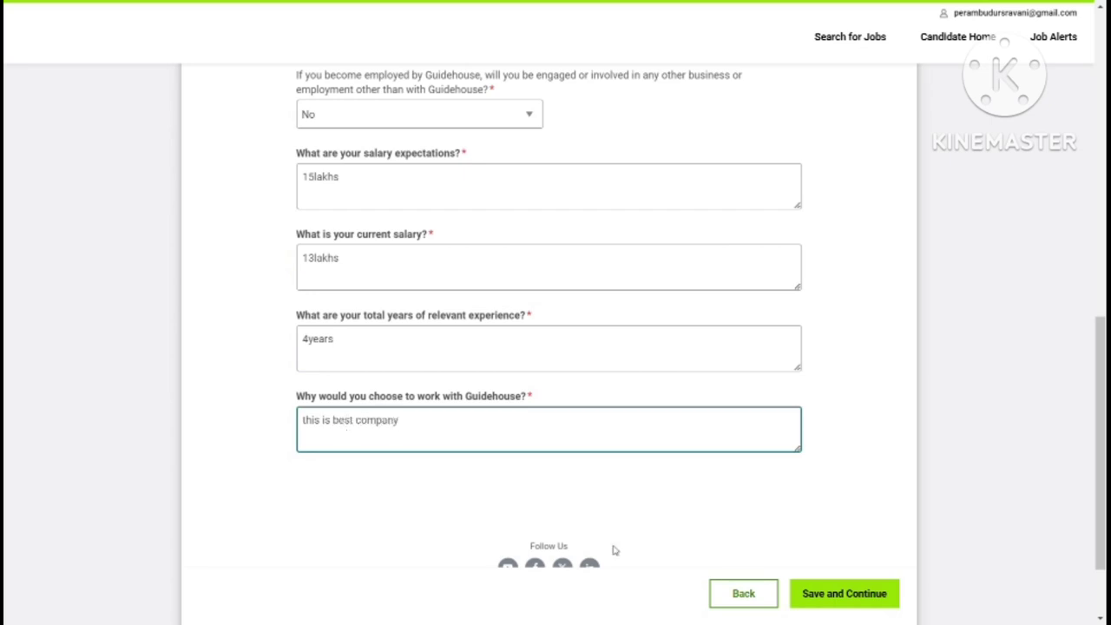
Step: Save the answers, accept the e-signature consent, and continue to the review page
{"action": "left_click", "coordinate": [833, 595]}
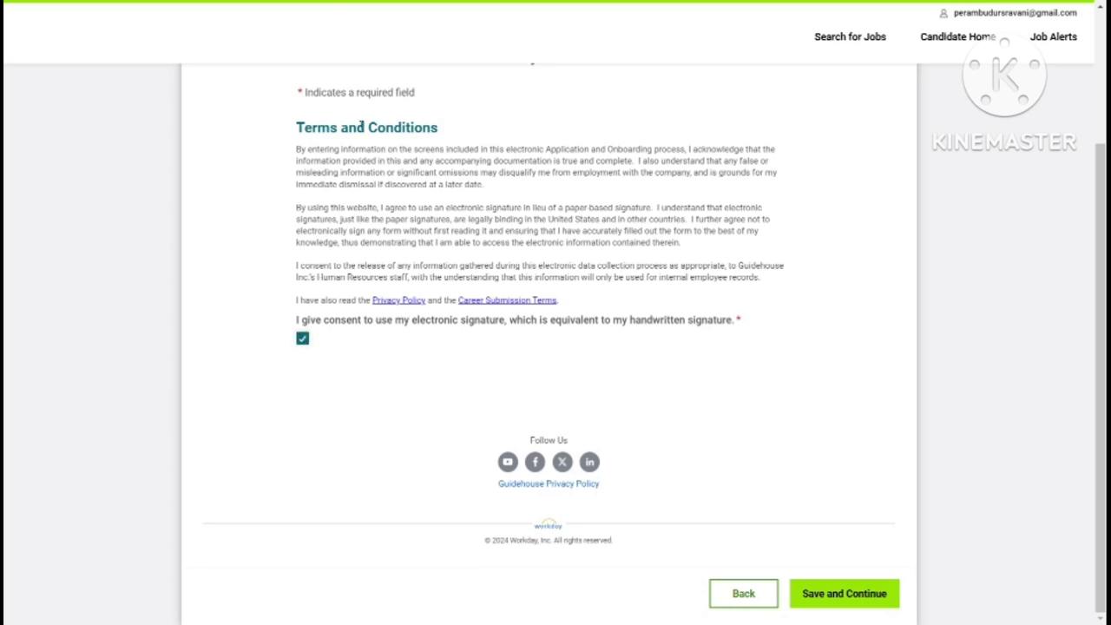
{"action": "left_click", "coordinate": [884, 591]}
{"action": "left_click", "coordinate": [861, 597]}
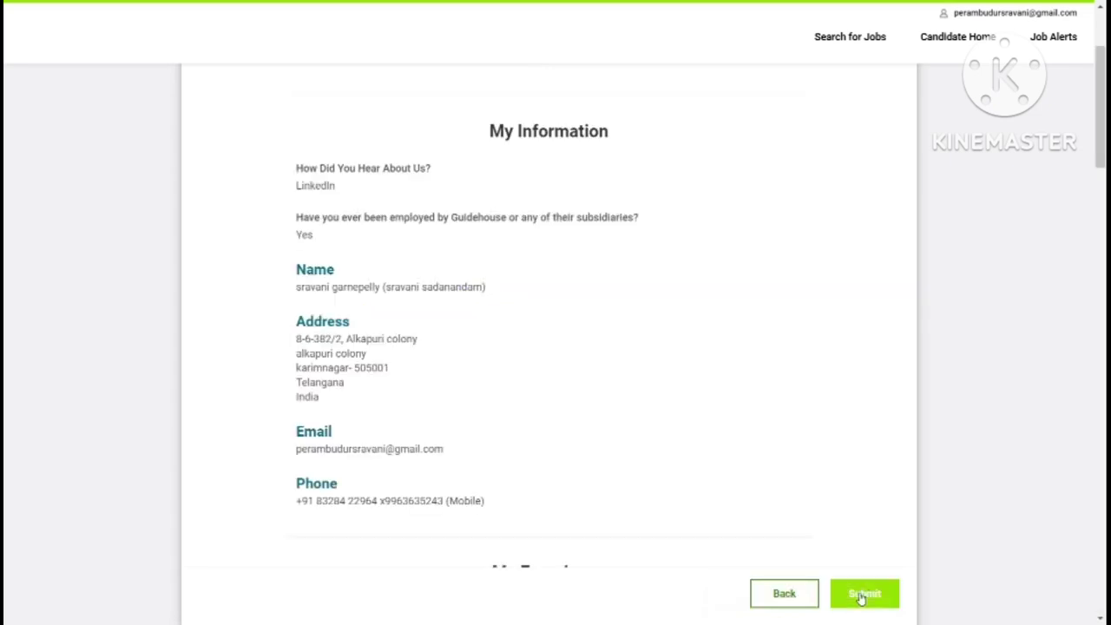
Step: Look over the Junior Associate application summary, then submit the application
{"action": "scroll", "coordinate": [862, 597], "scroll_direction": "down", "scroll_amount": 15}
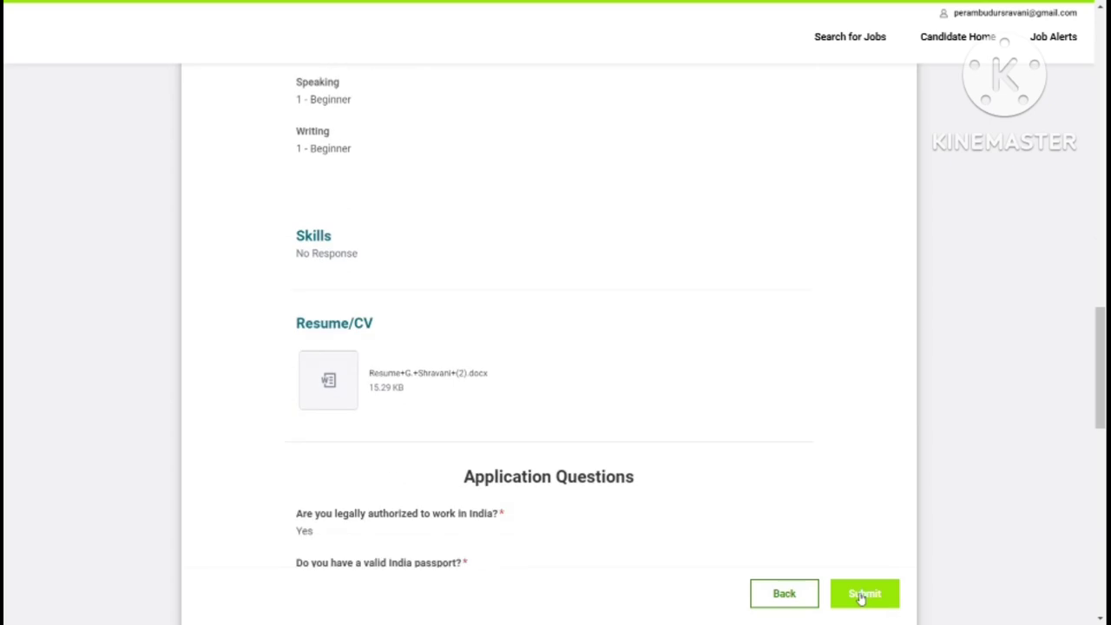
{"action": "scroll", "coordinate": [862, 597], "scroll_direction": "down", "scroll_amount": 10}
{"action": "scroll", "coordinate": [862, 597], "scroll_direction": "up", "scroll_amount": 15}
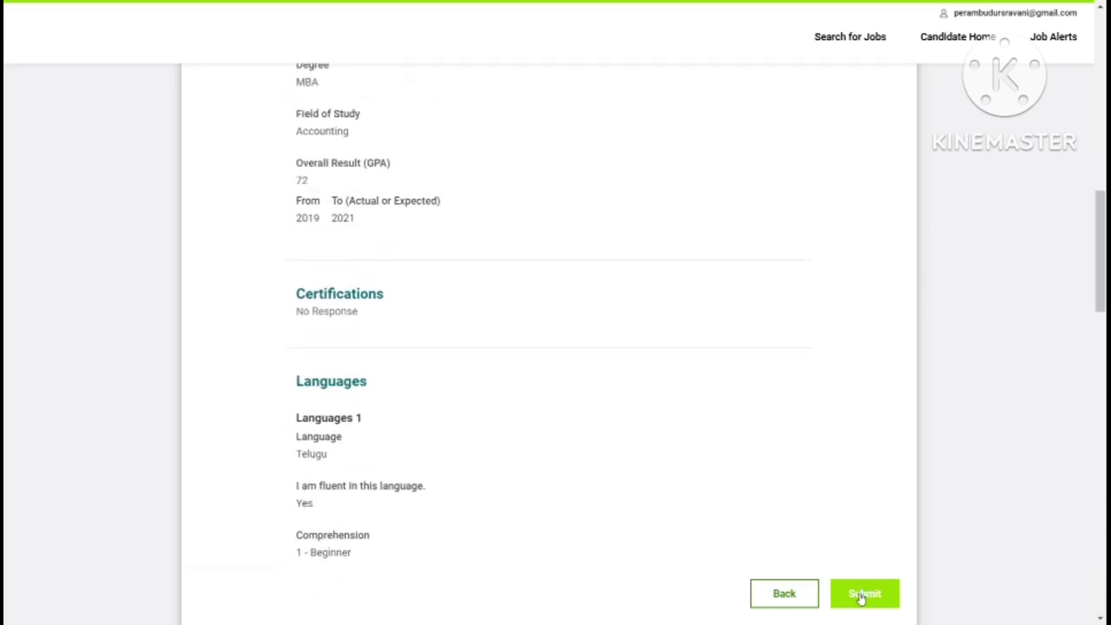
{"action": "scroll", "coordinate": [862, 597], "scroll_direction": "up", "scroll_amount": 10}
{"action": "left_click", "coordinate": [862, 593]}
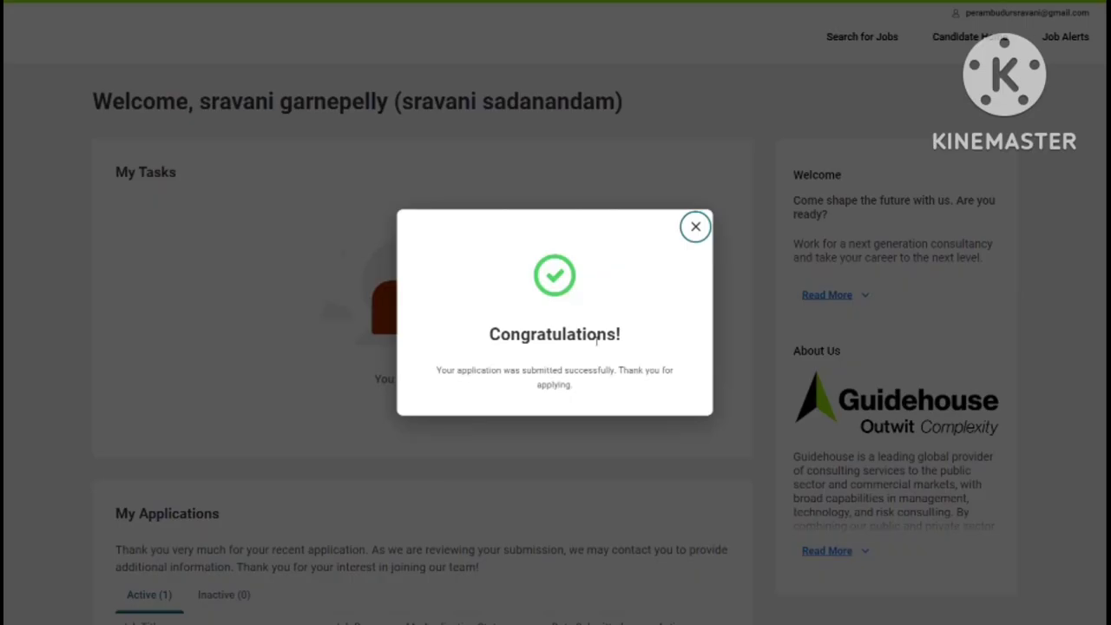